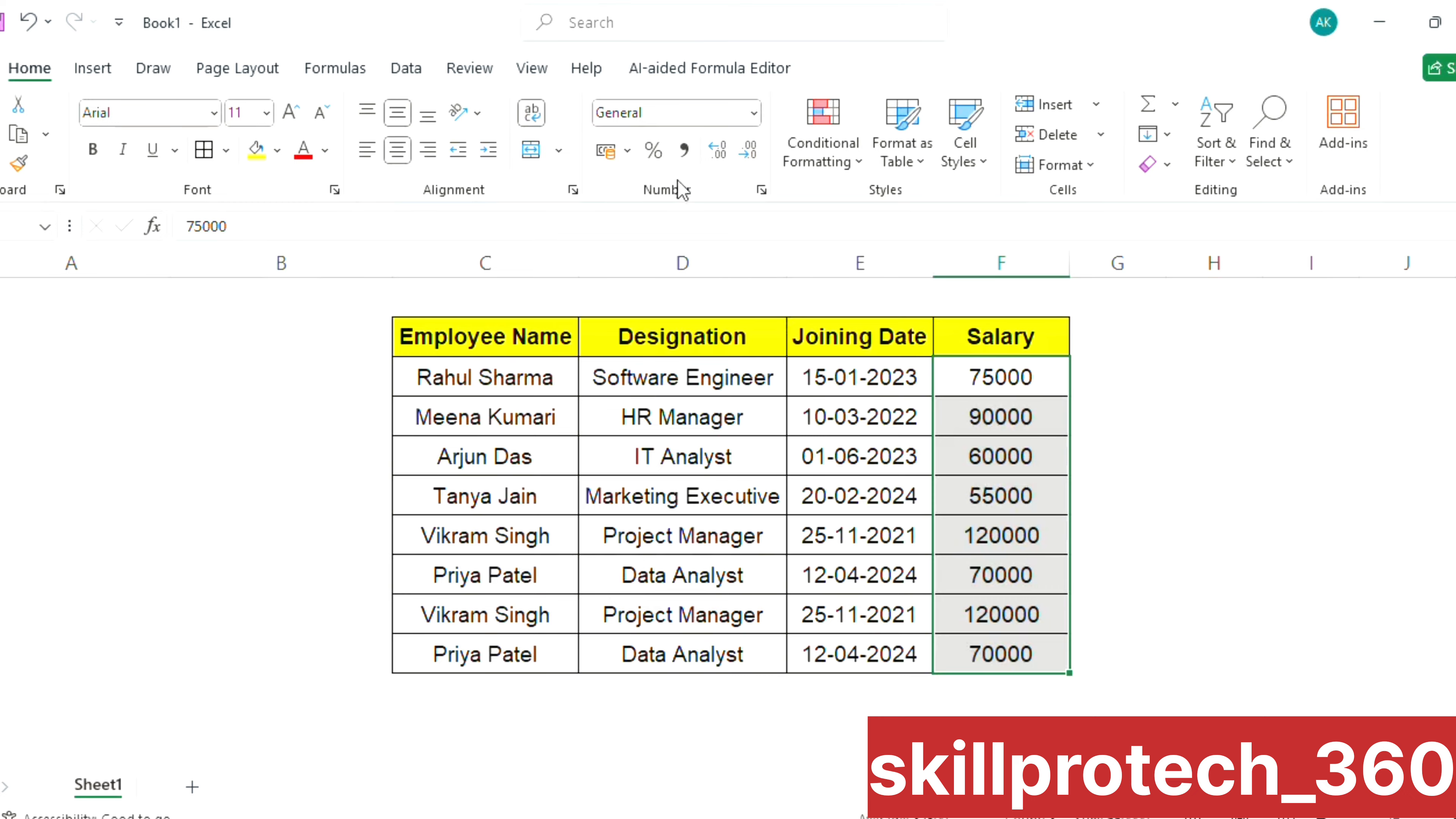
- Apply the ₹ English (India) accounting format to the Salary values, and switch it to $ English (United States)
click(629, 150)
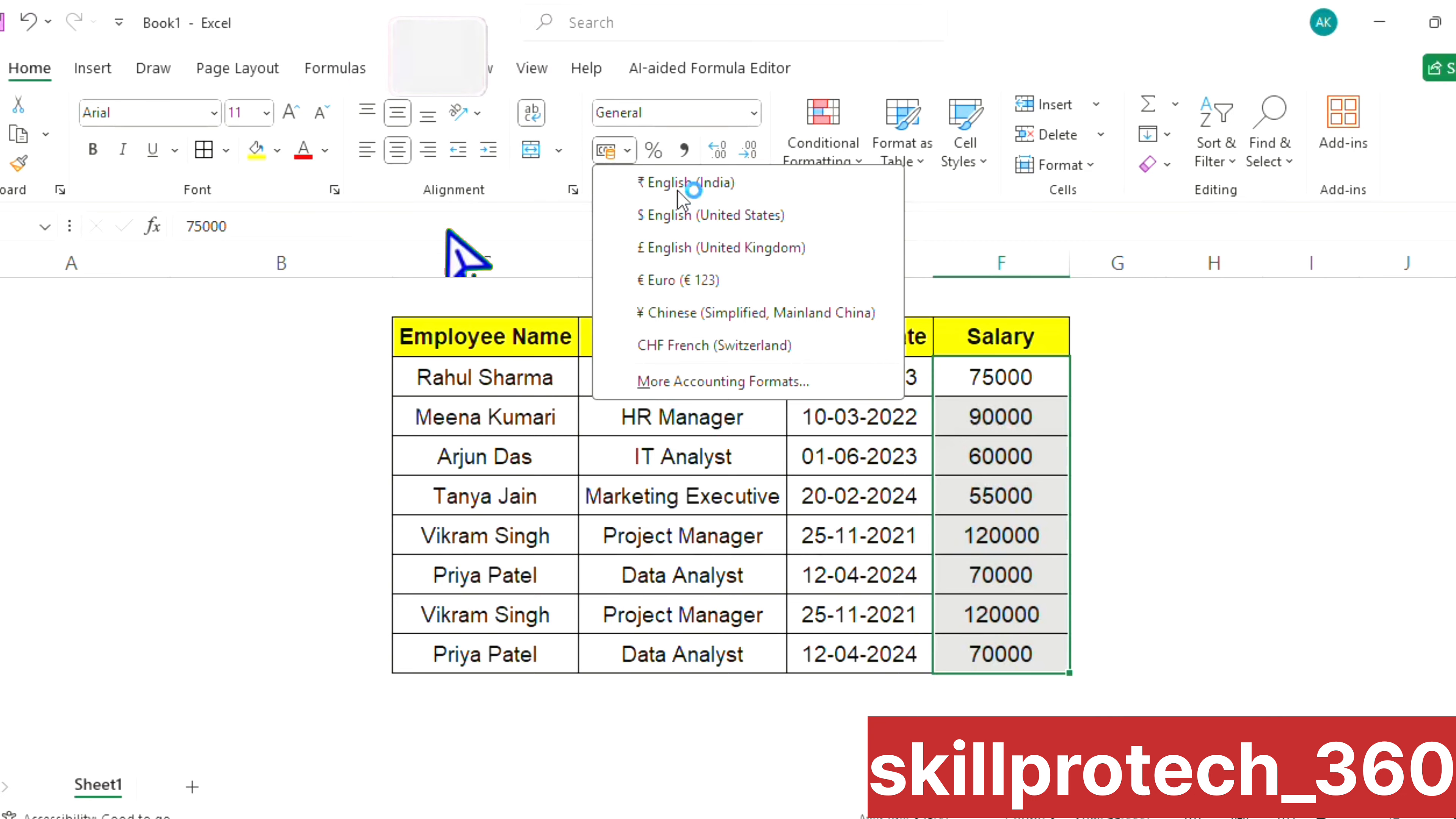
click(679, 183)
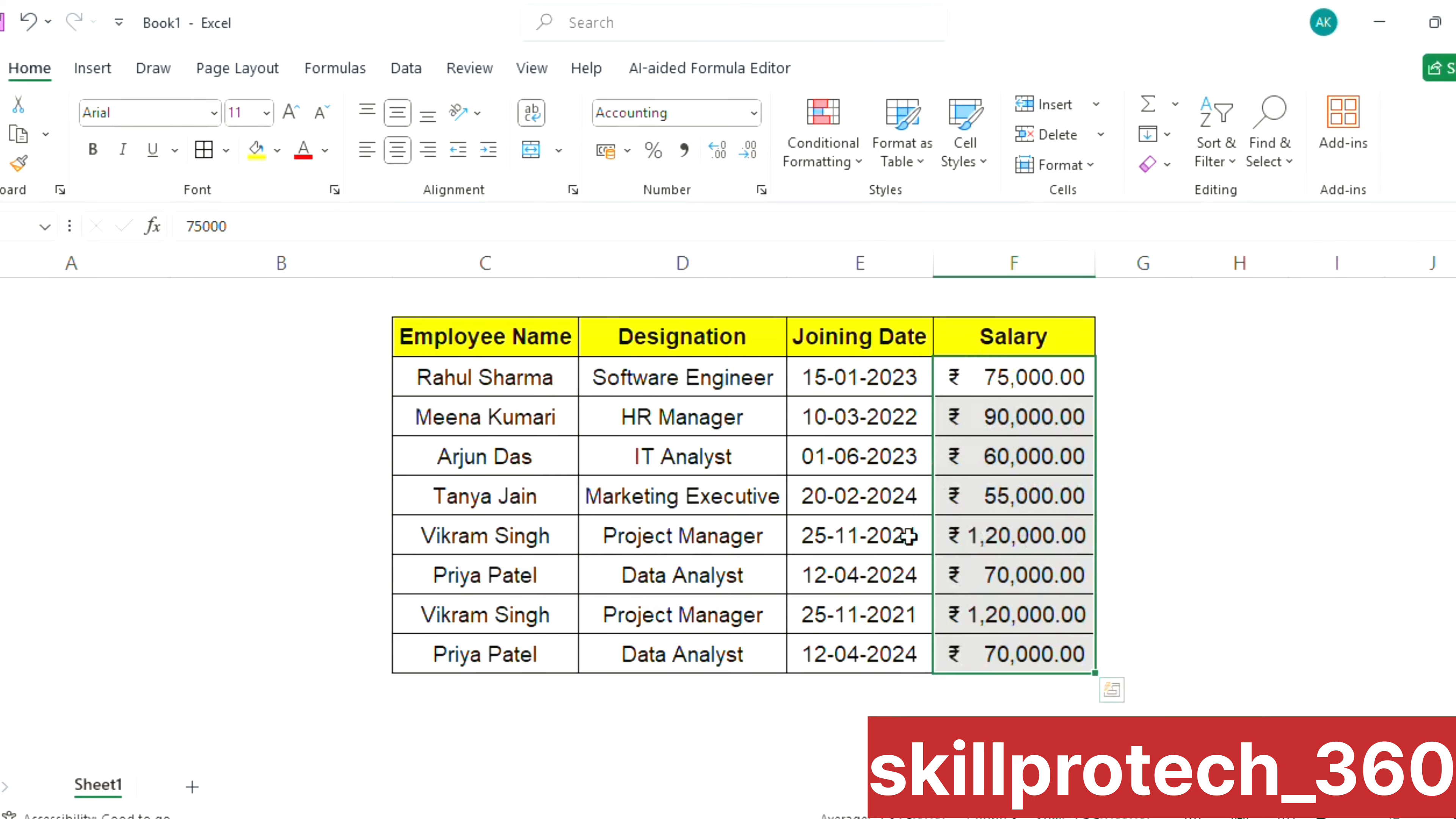
click(629, 150)
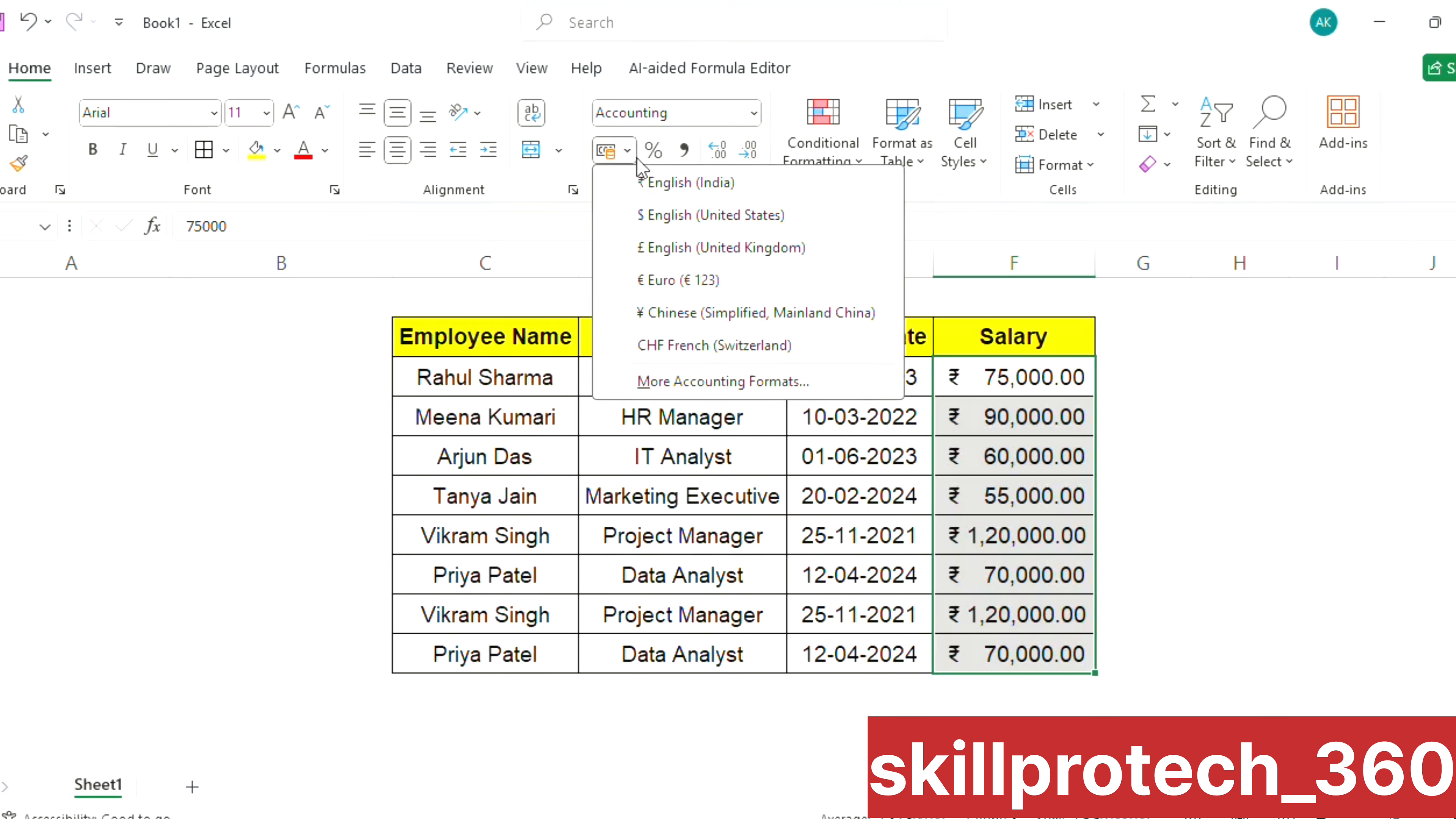
click(679, 230)
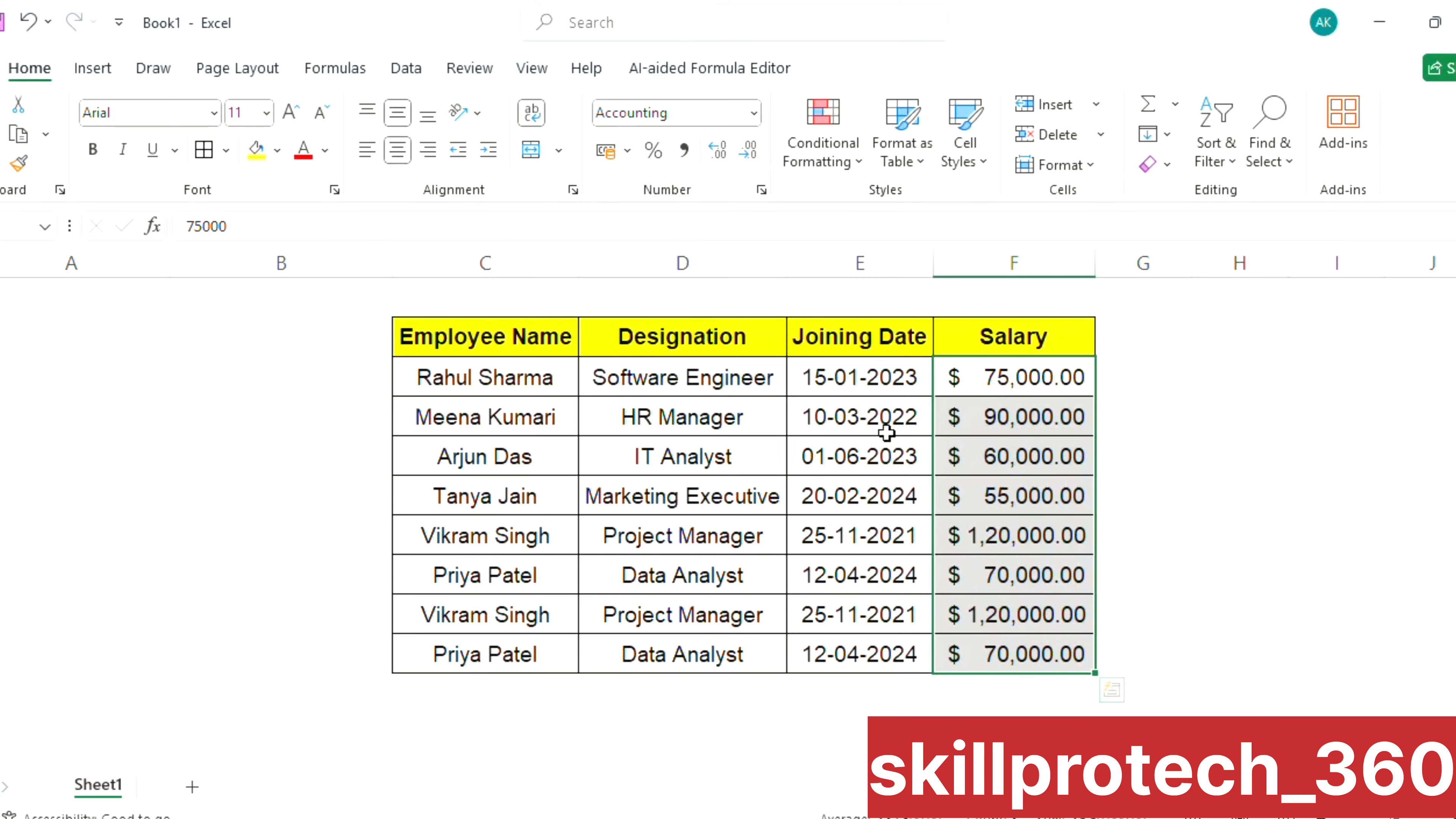
- Try the £ English (United Kingdom) accounting format on the Salary values, and switch them to € Euro (€ 123)
click(628, 152)
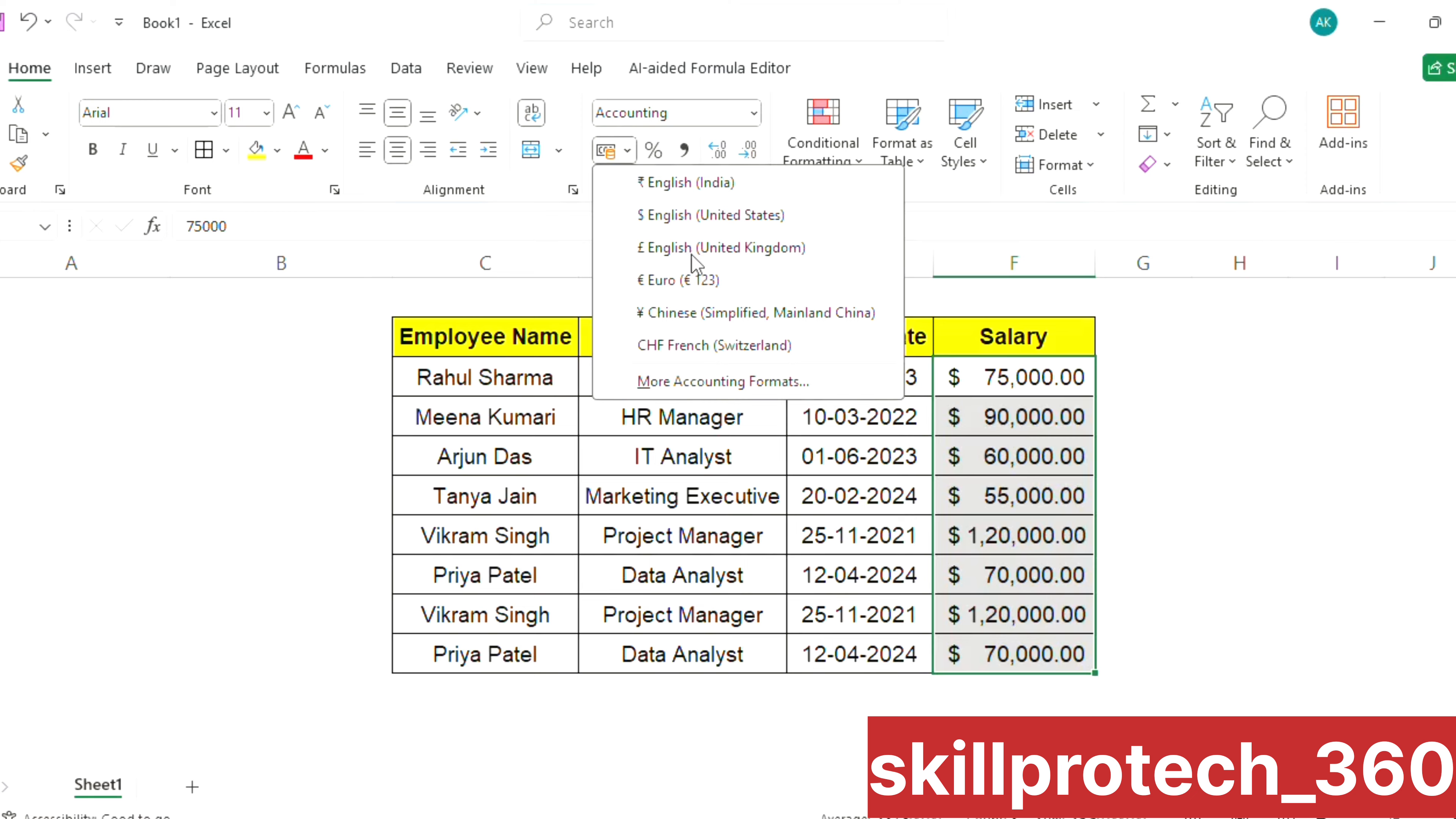
click(697, 249)
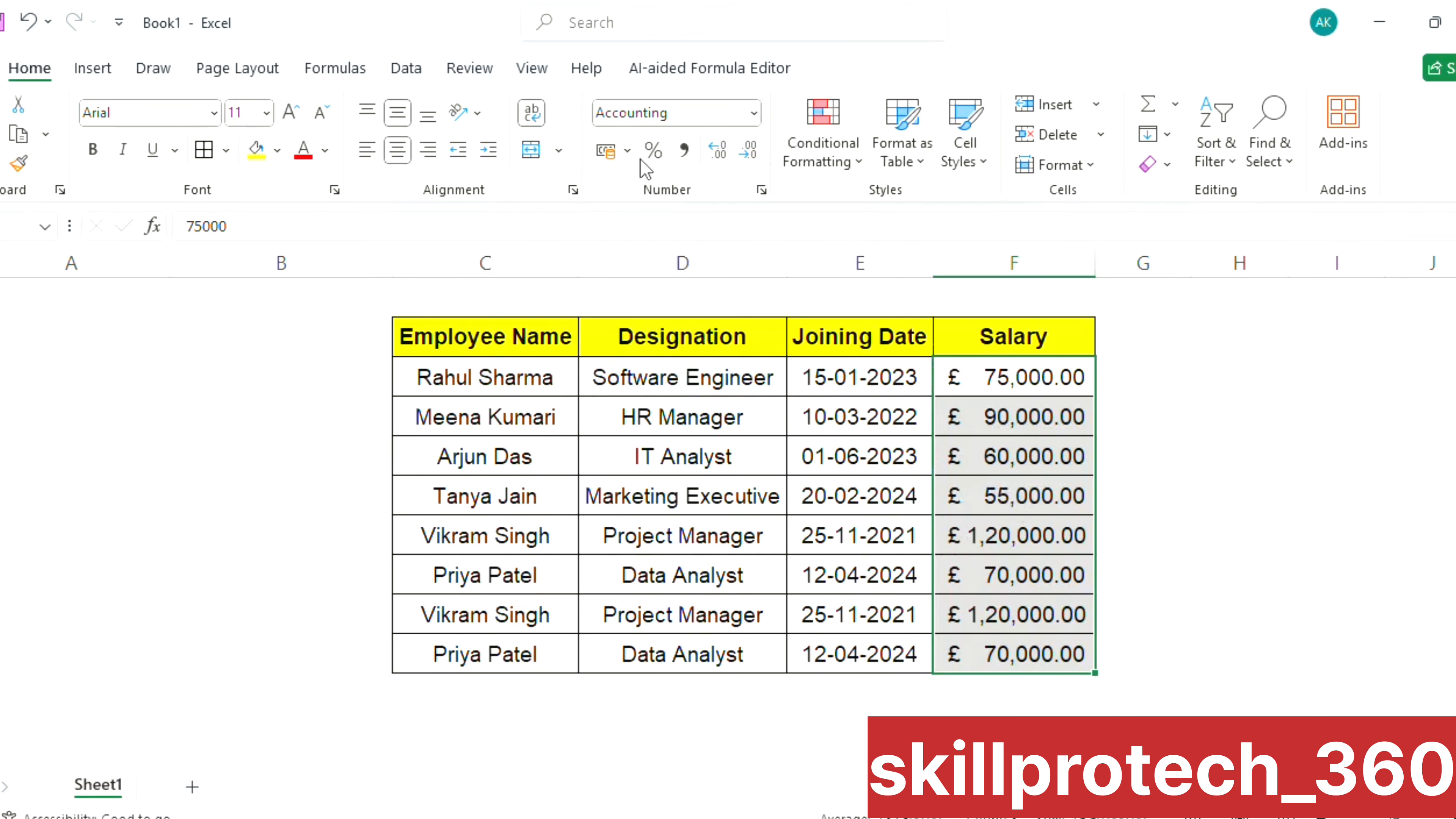
click(629, 151)
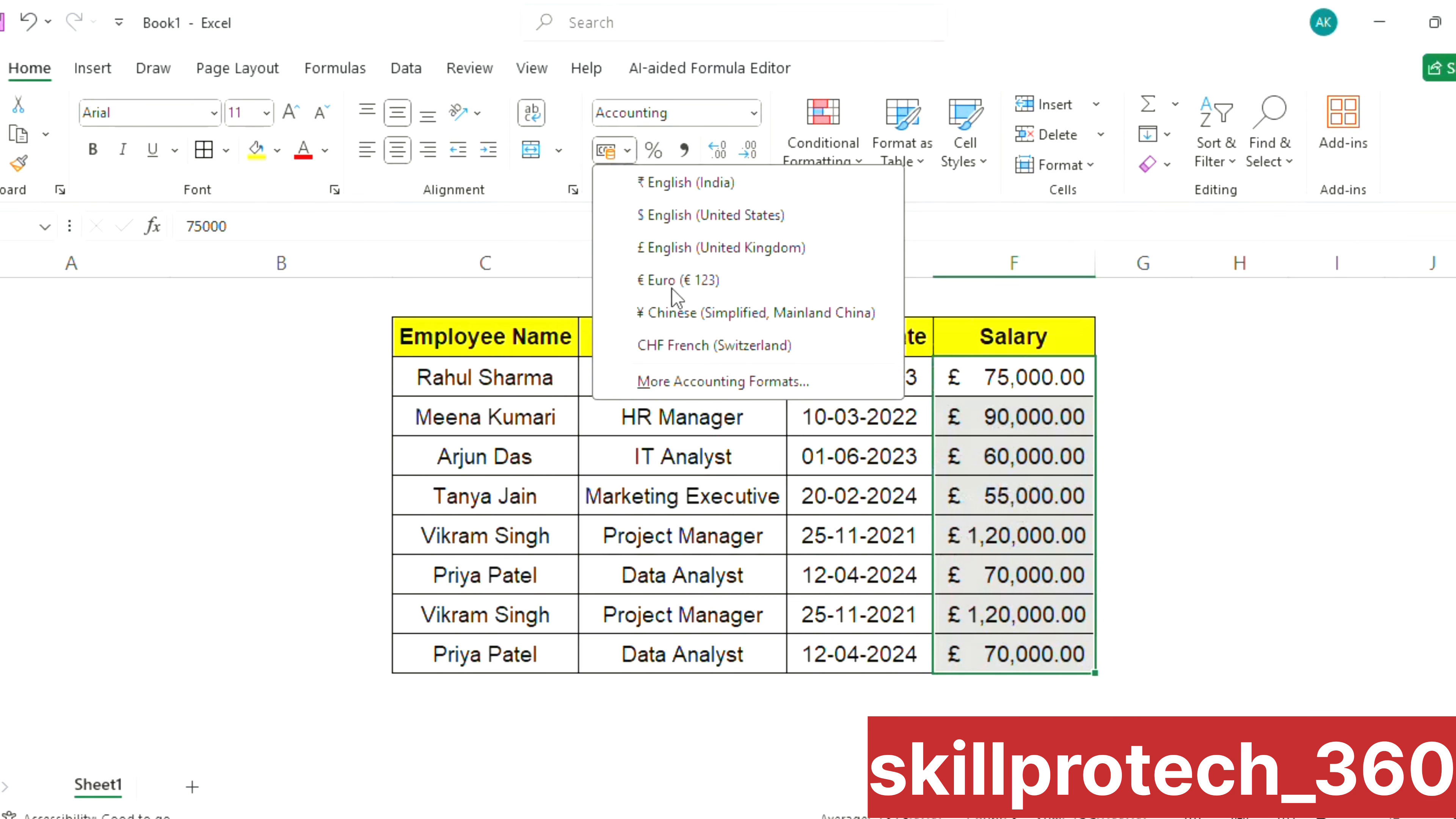
click(747, 290)
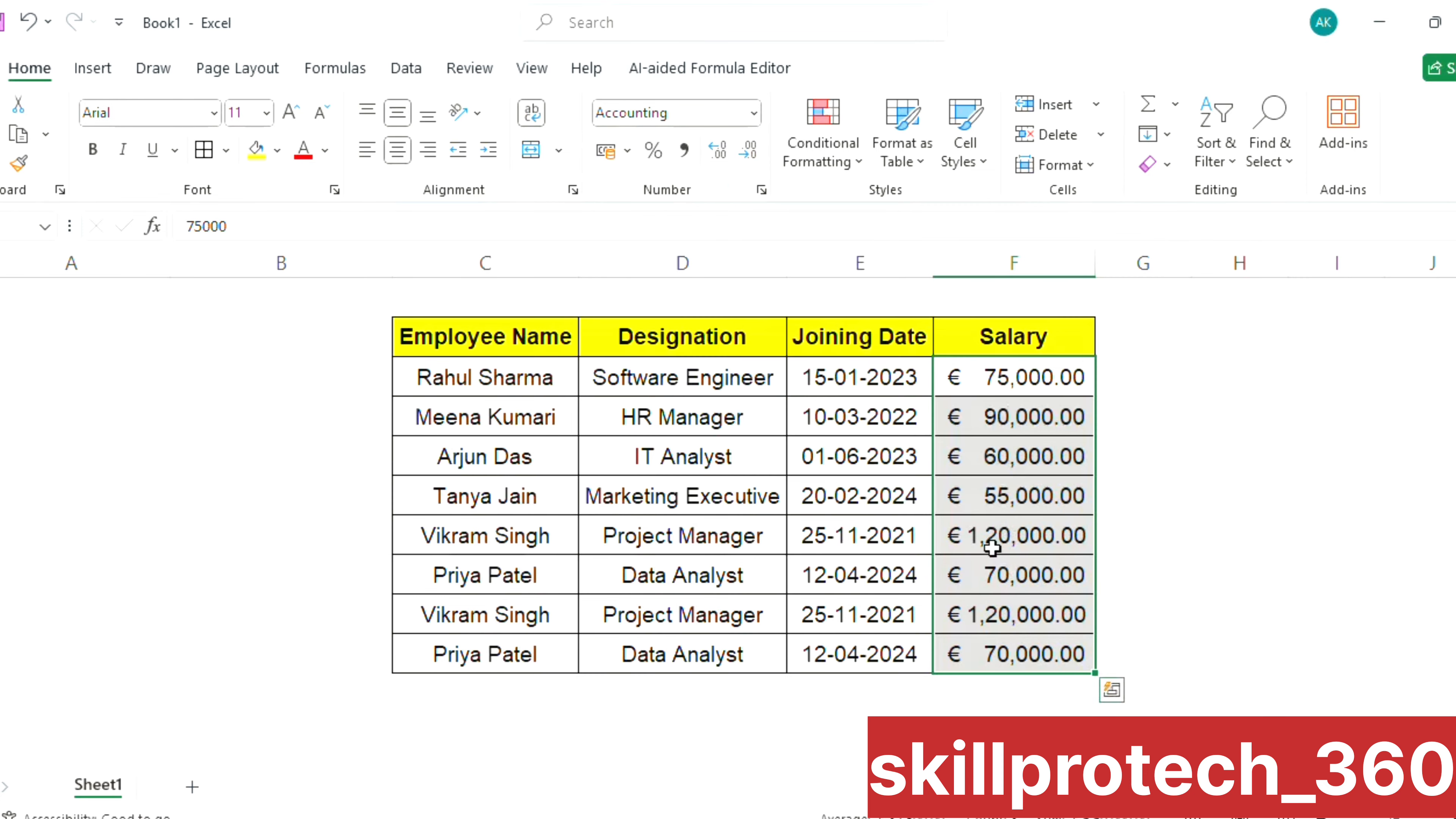
- Browse the currency symbols offered in the Currency category of the additional accounting formats, and leave without applying any
click(627, 151)
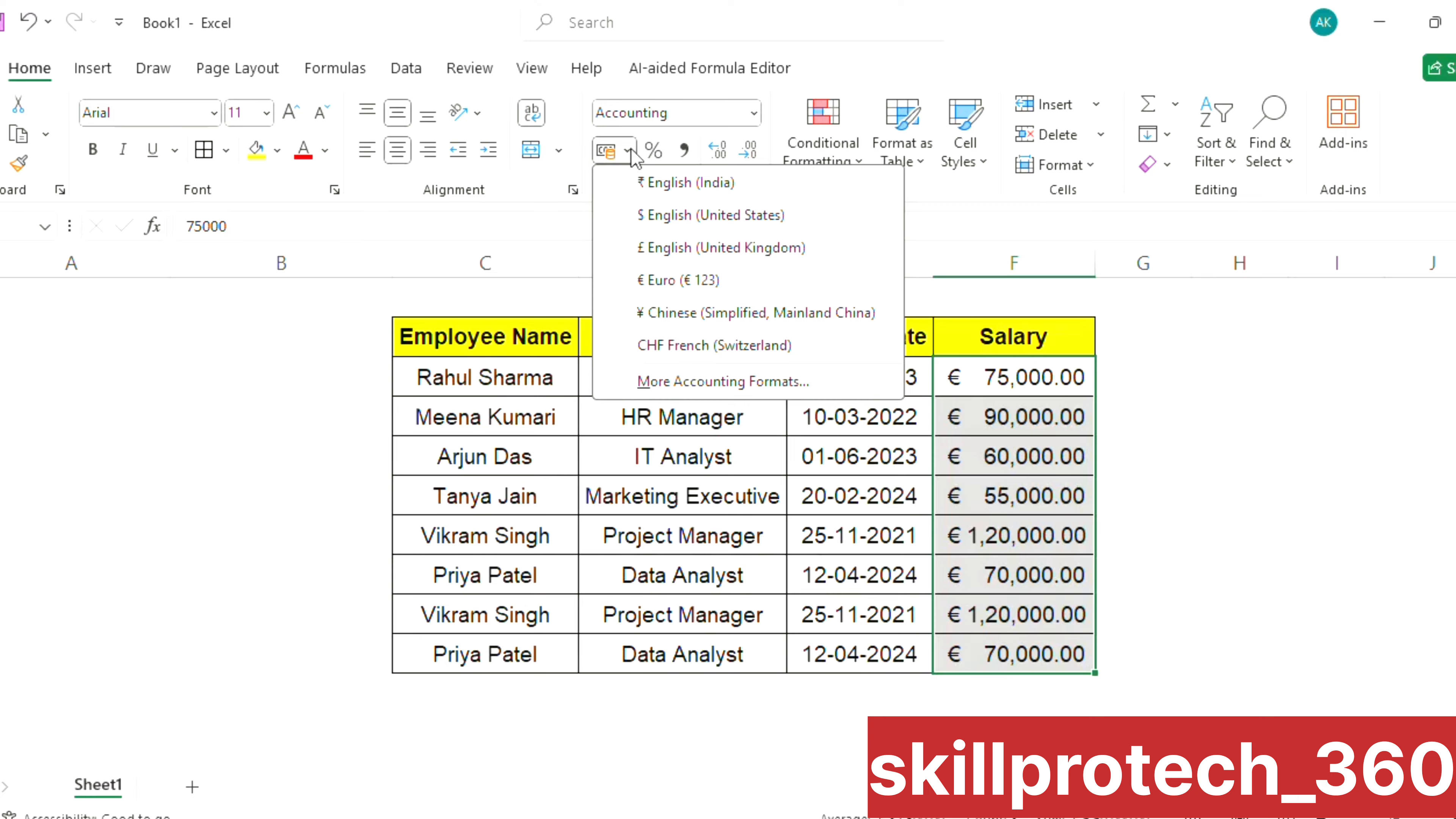
click(680, 385)
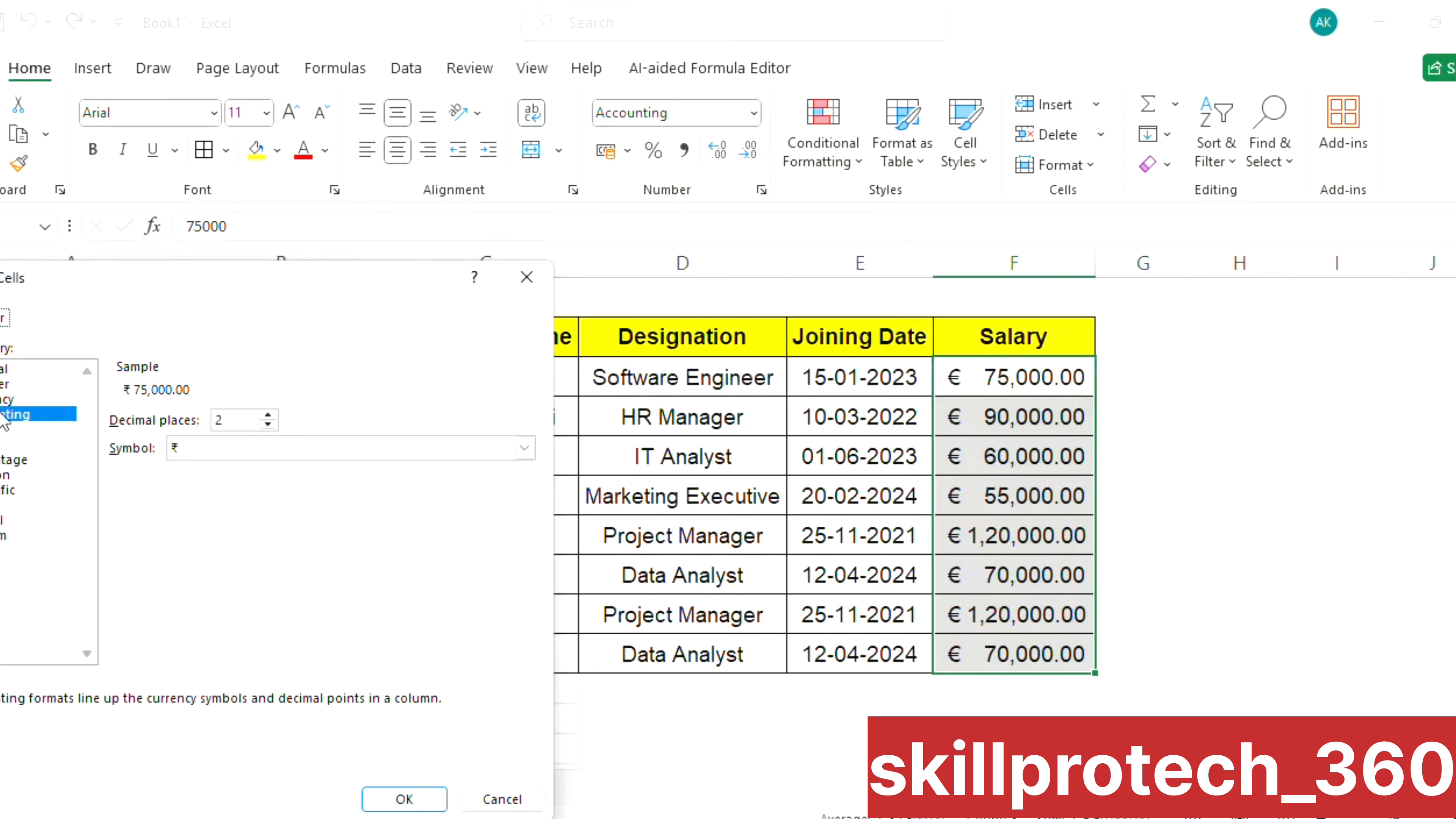
click(5, 399)
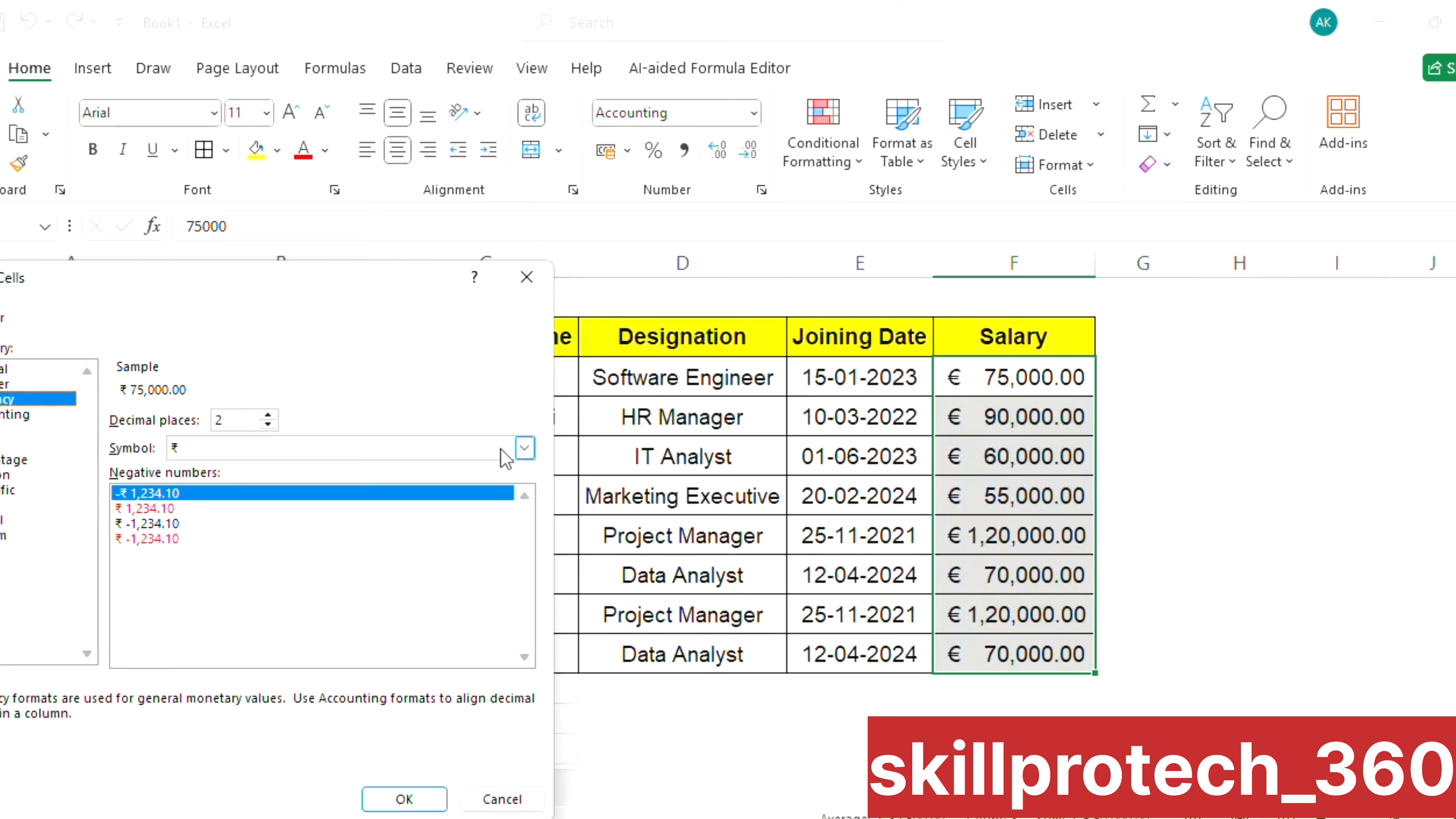
click(524, 448)
scroll(471, 608, down, 1)
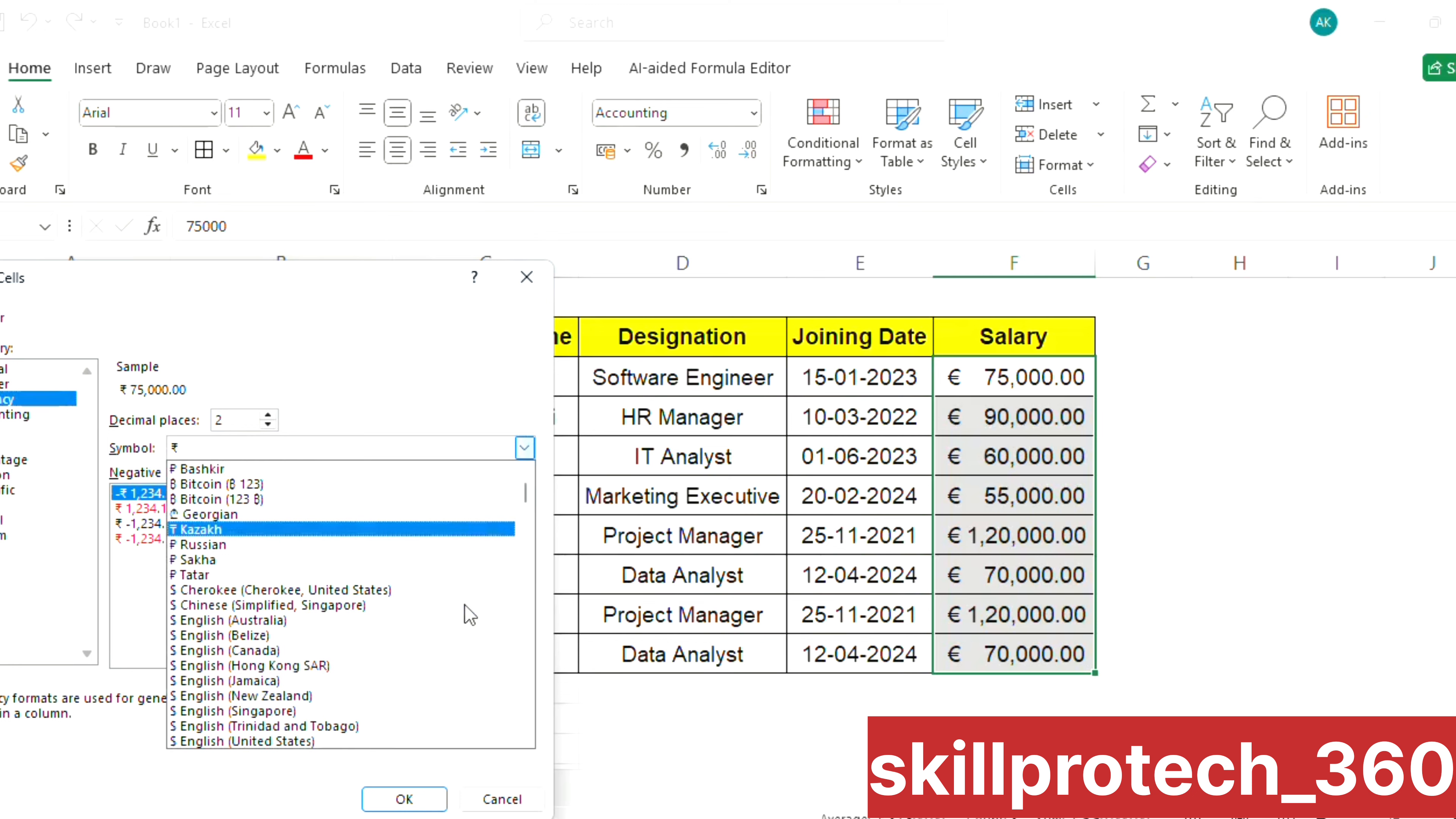
scroll(465, 605, down, 5)
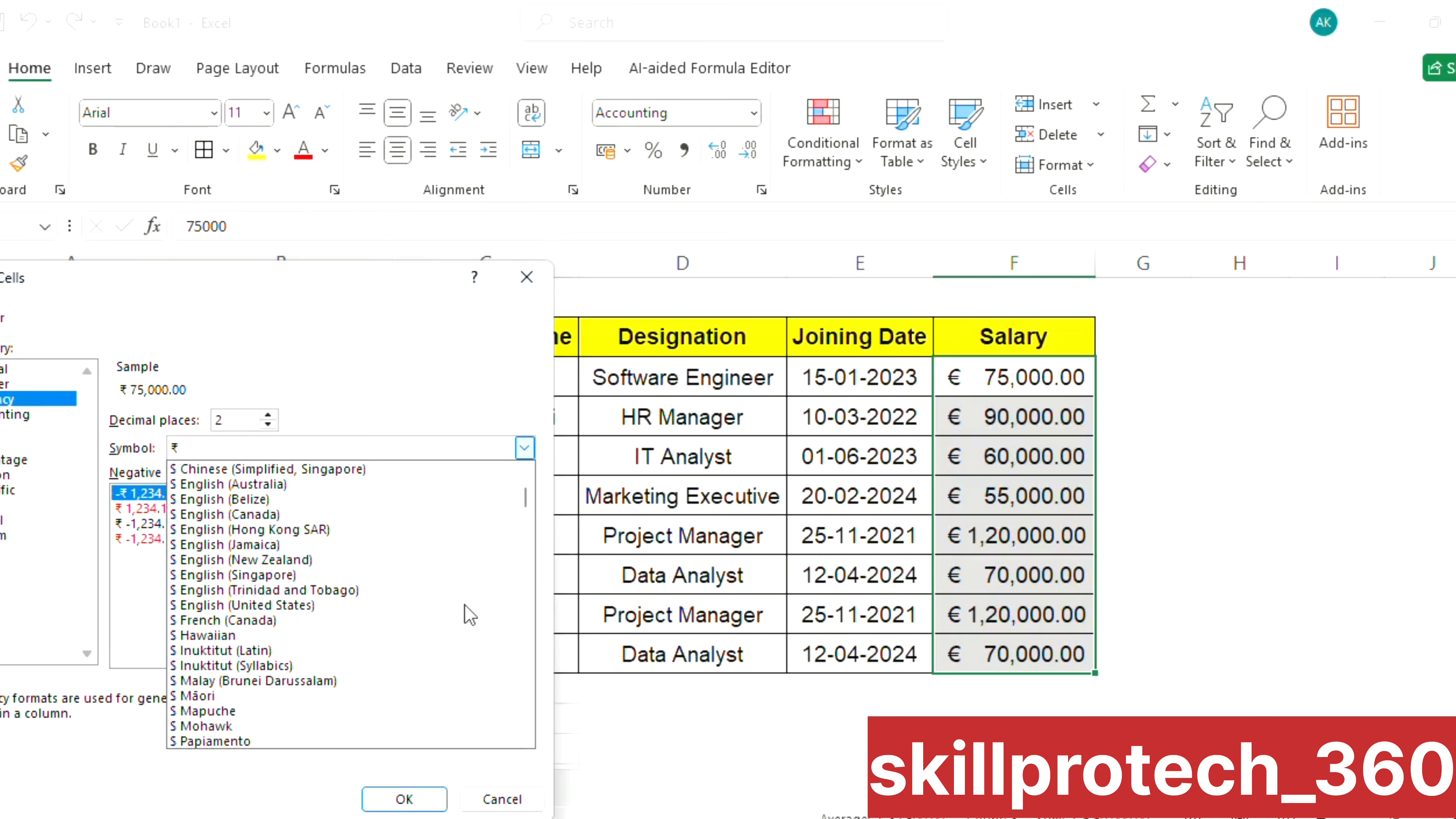
scroll(465, 606, down, 7)
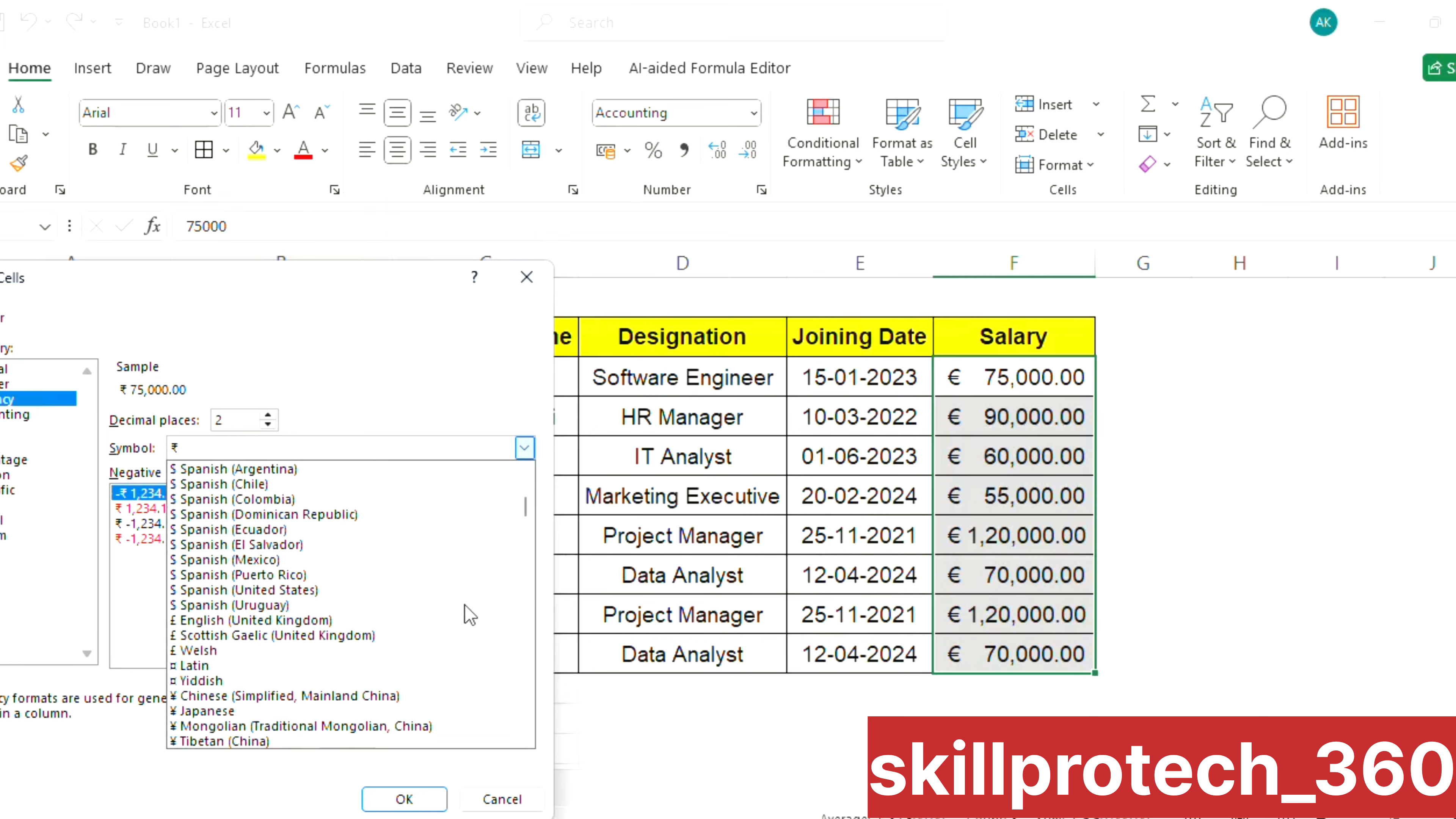
scroll(466, 605, down, 8)
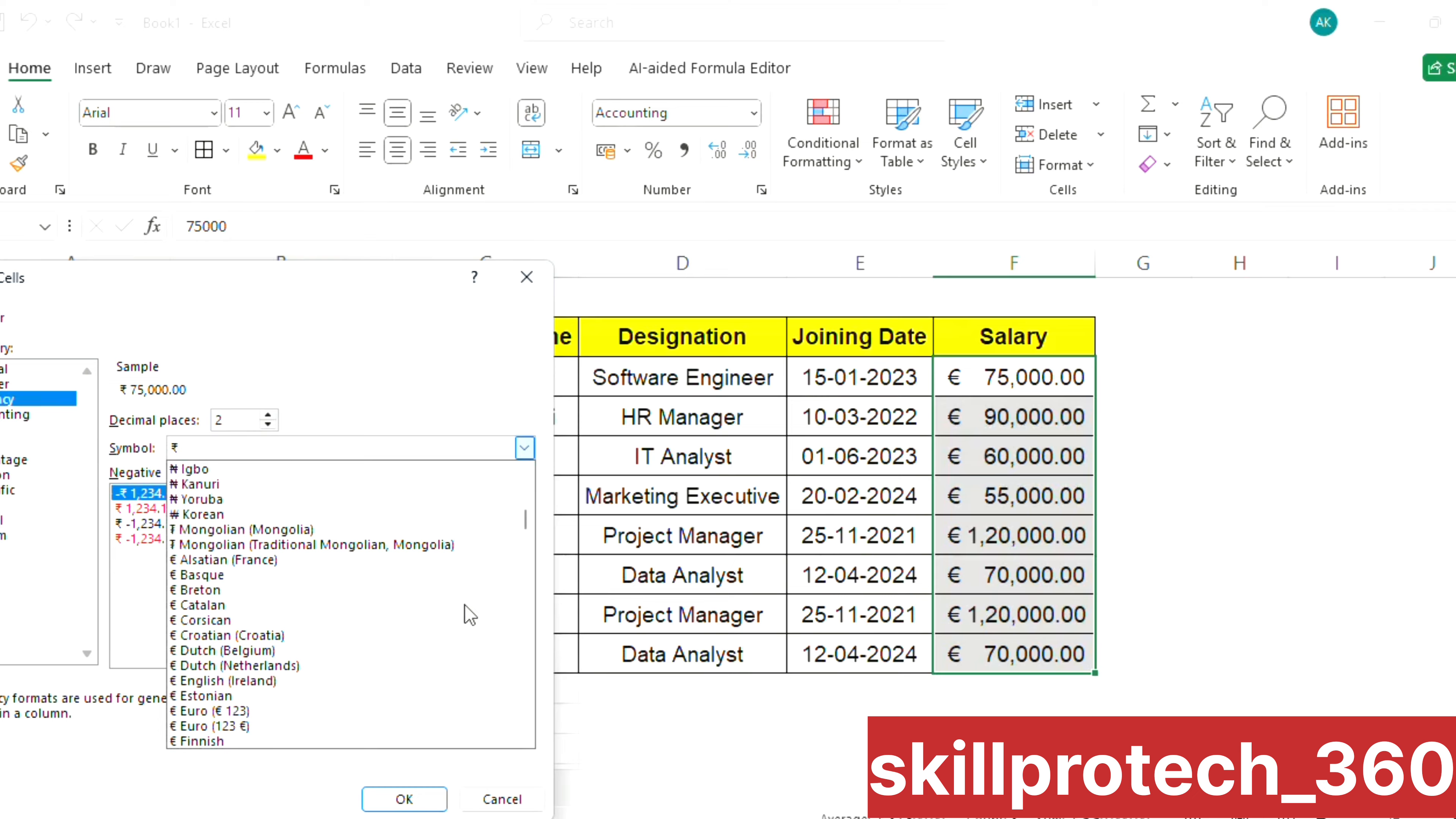
scroll(466, 605, down, 4)
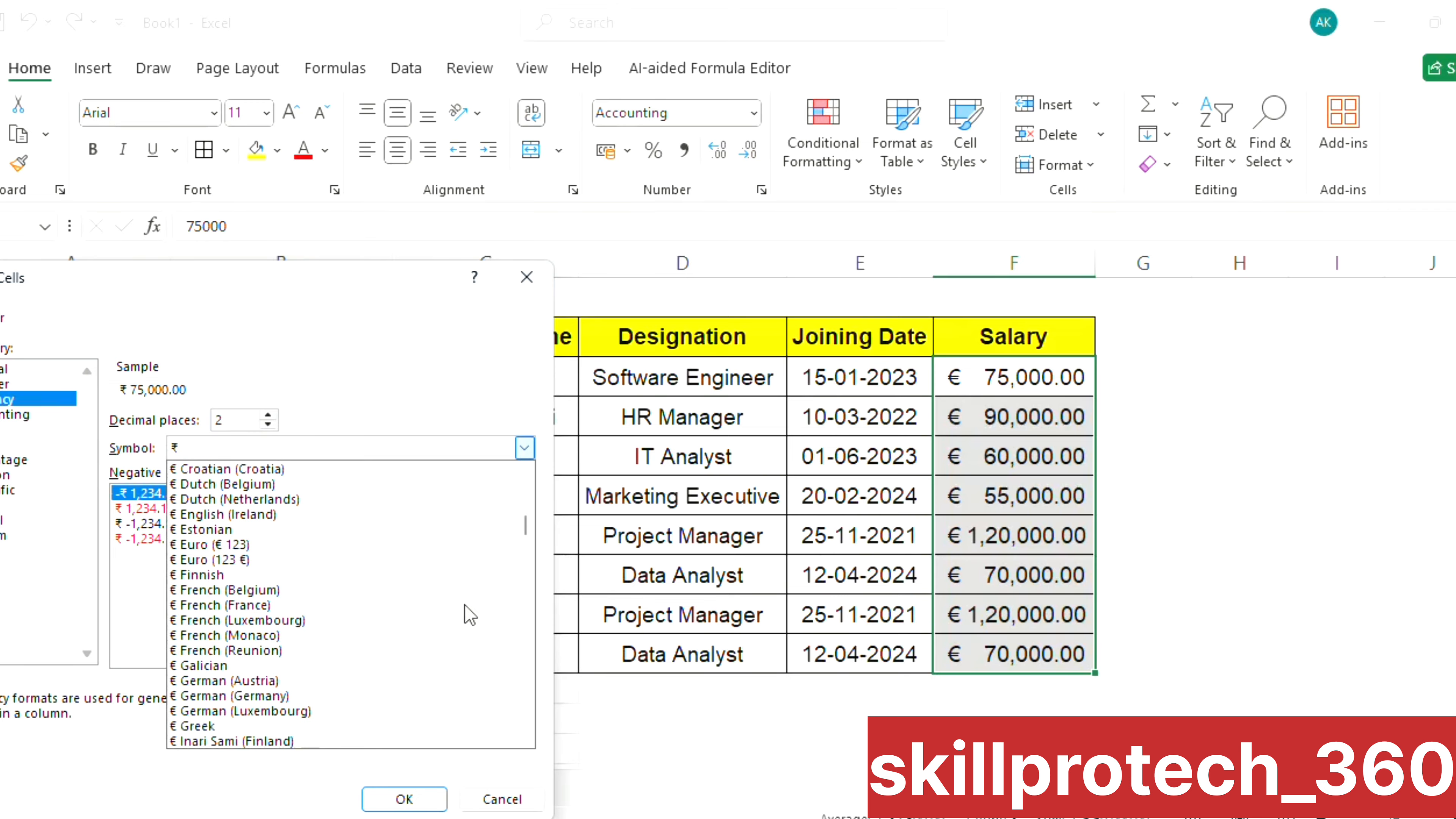
scroll(466, 605, down, 3)
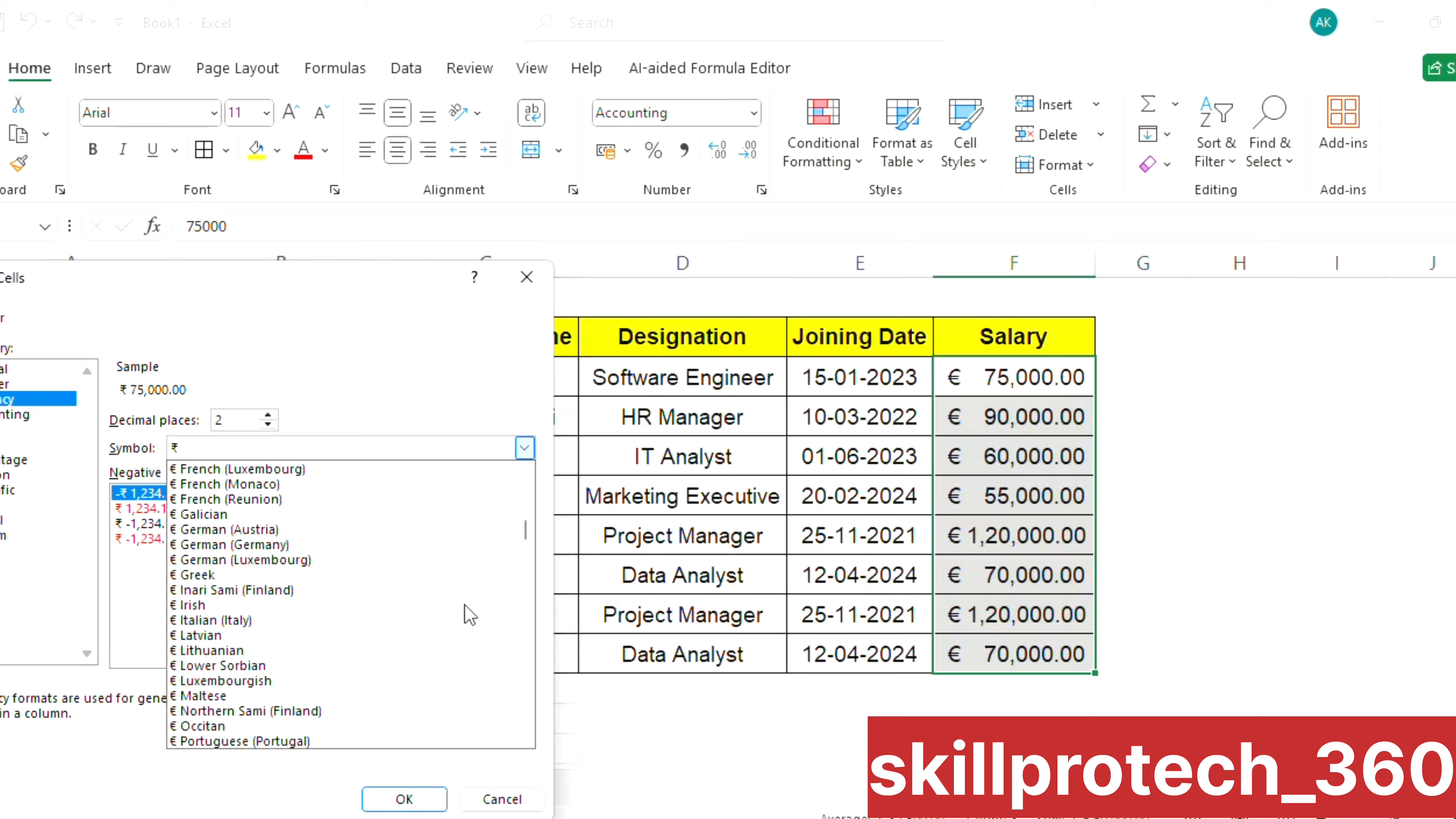
scroll(465, 606, down, 3)
click(510, 803)
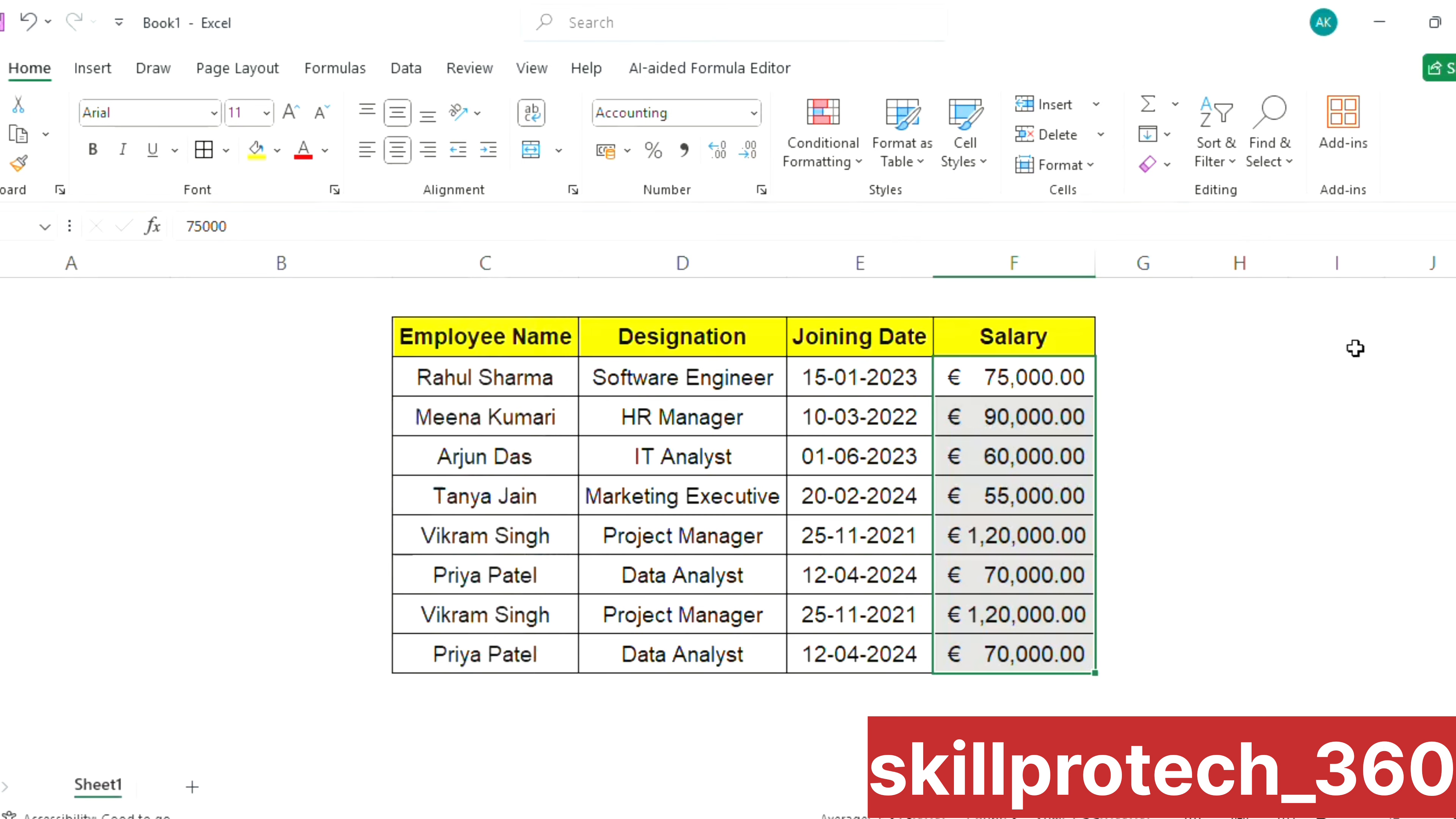
click(627, 150)
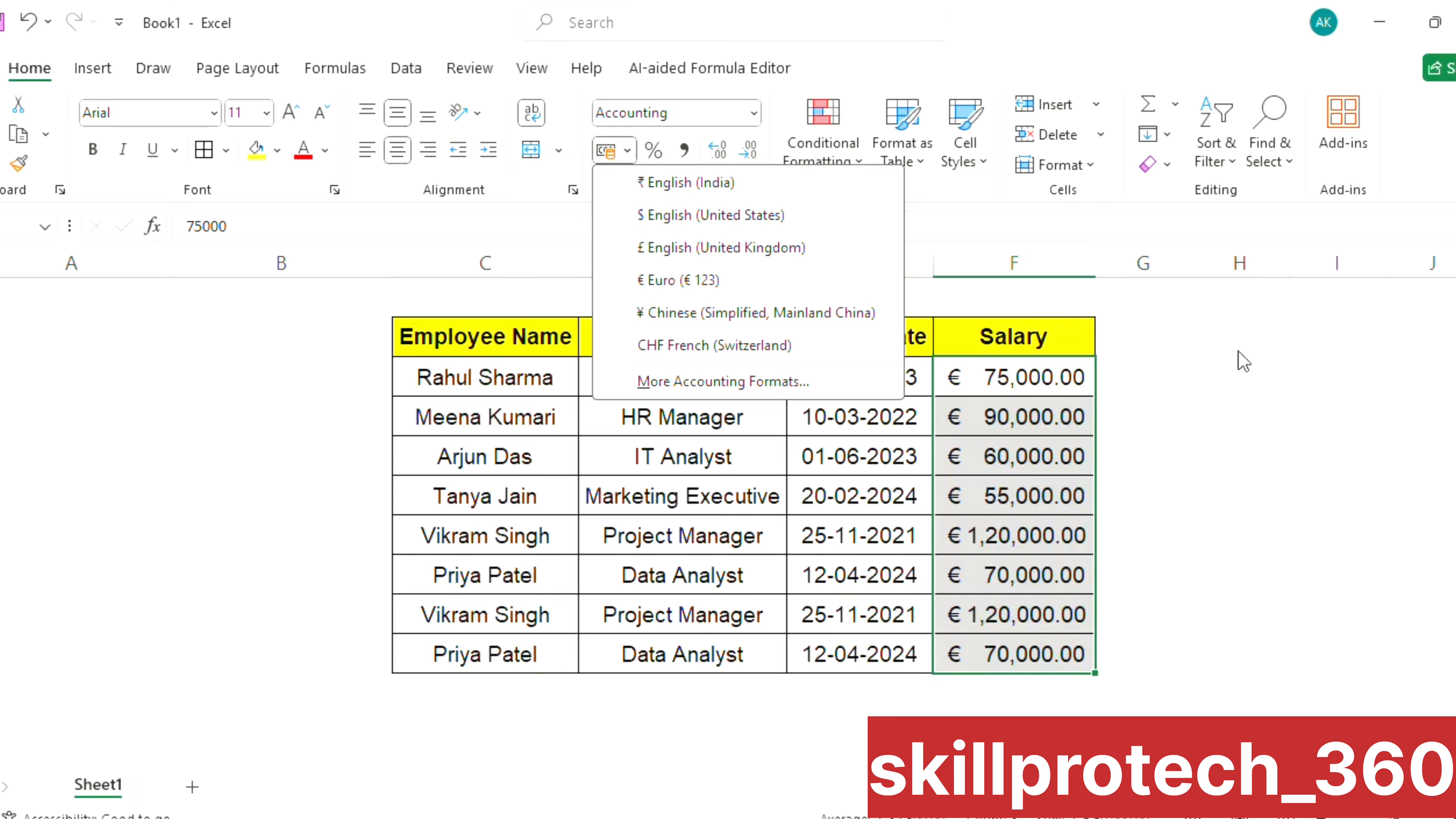
click(1239, 392)
click(1238, 392)
- Add the header "Dt." in column G, next to the Salary header
click(1107, 424)
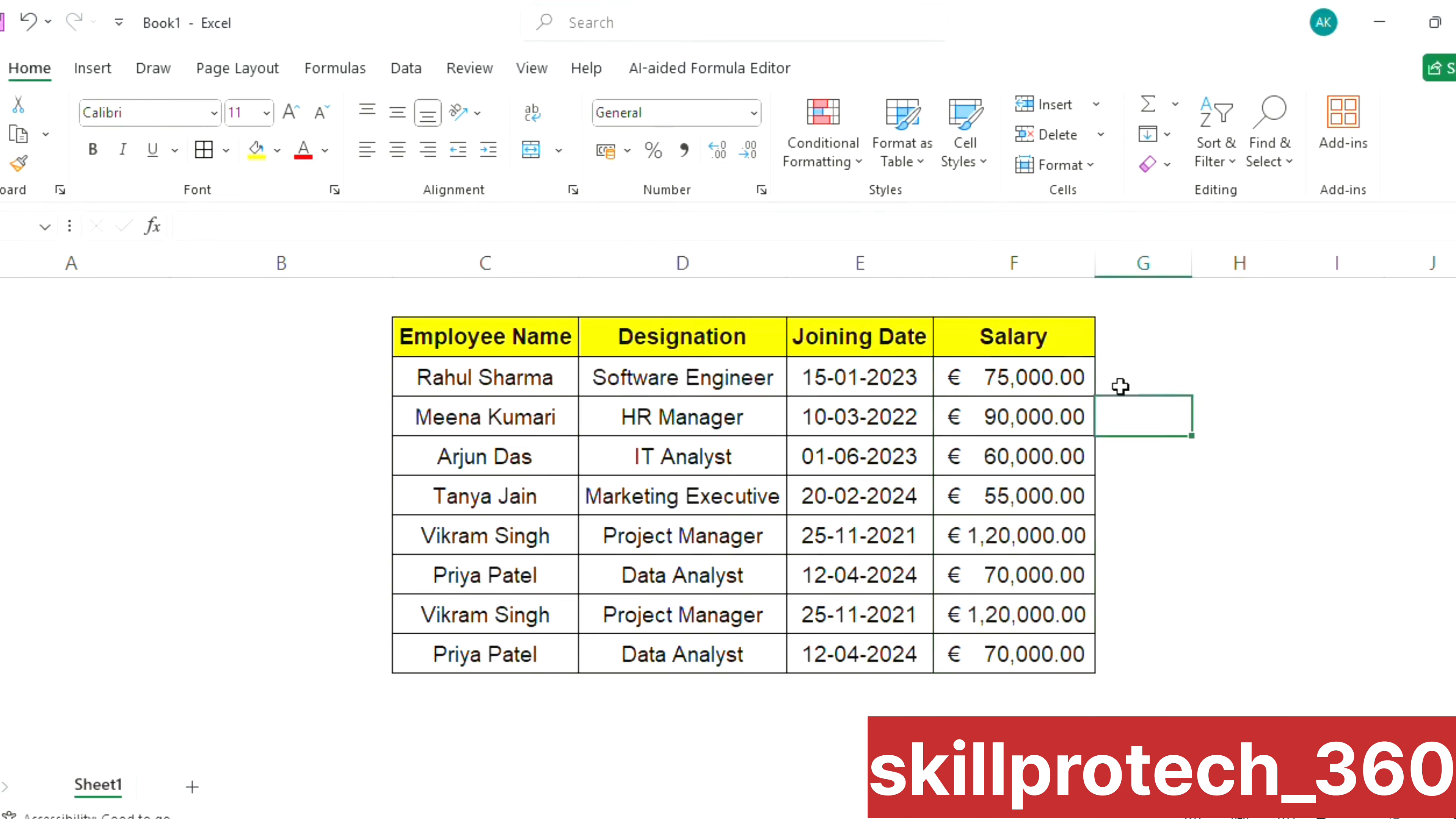
click(1120, 373)
click(1133, 337)
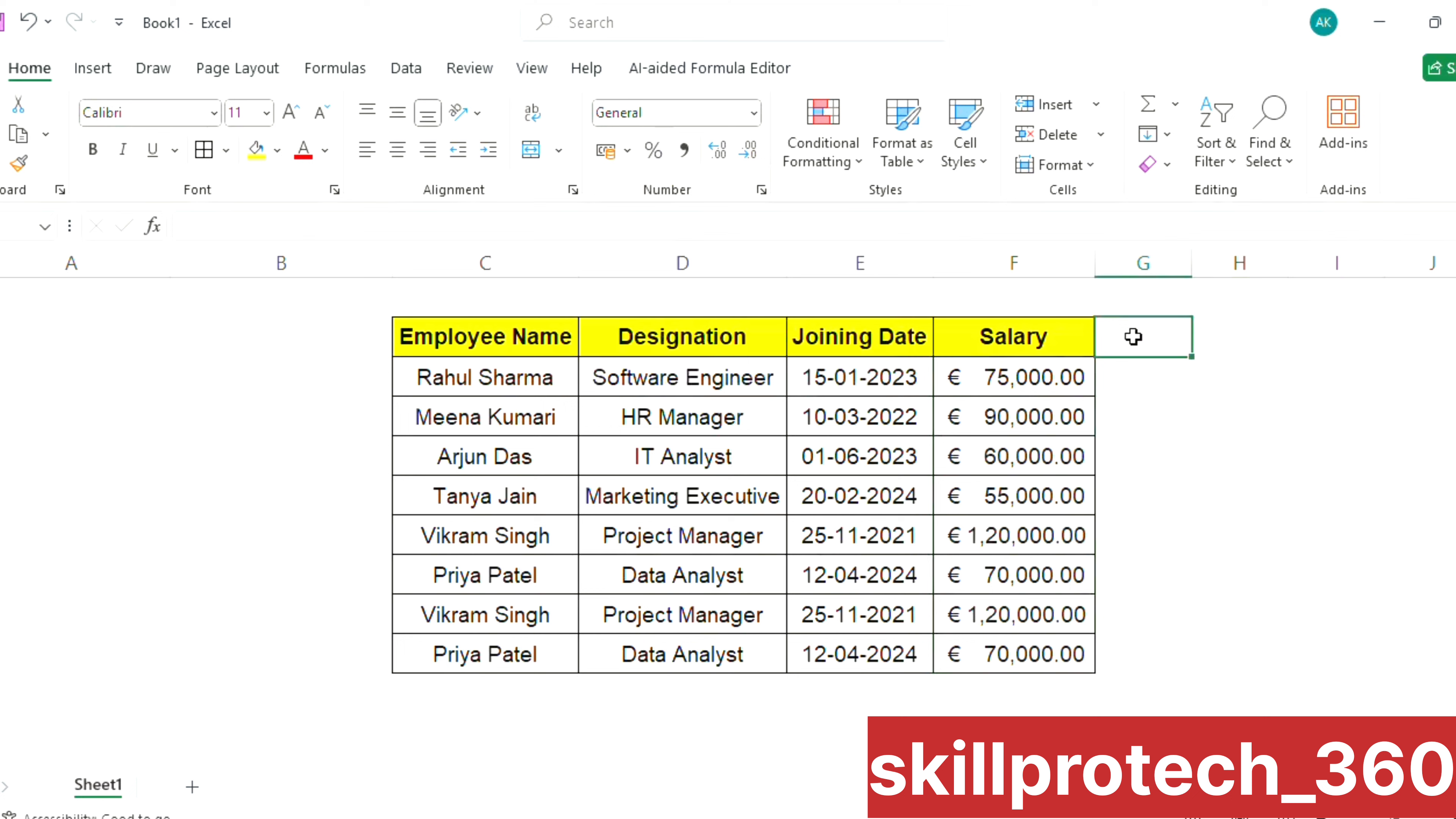
text(Dt)
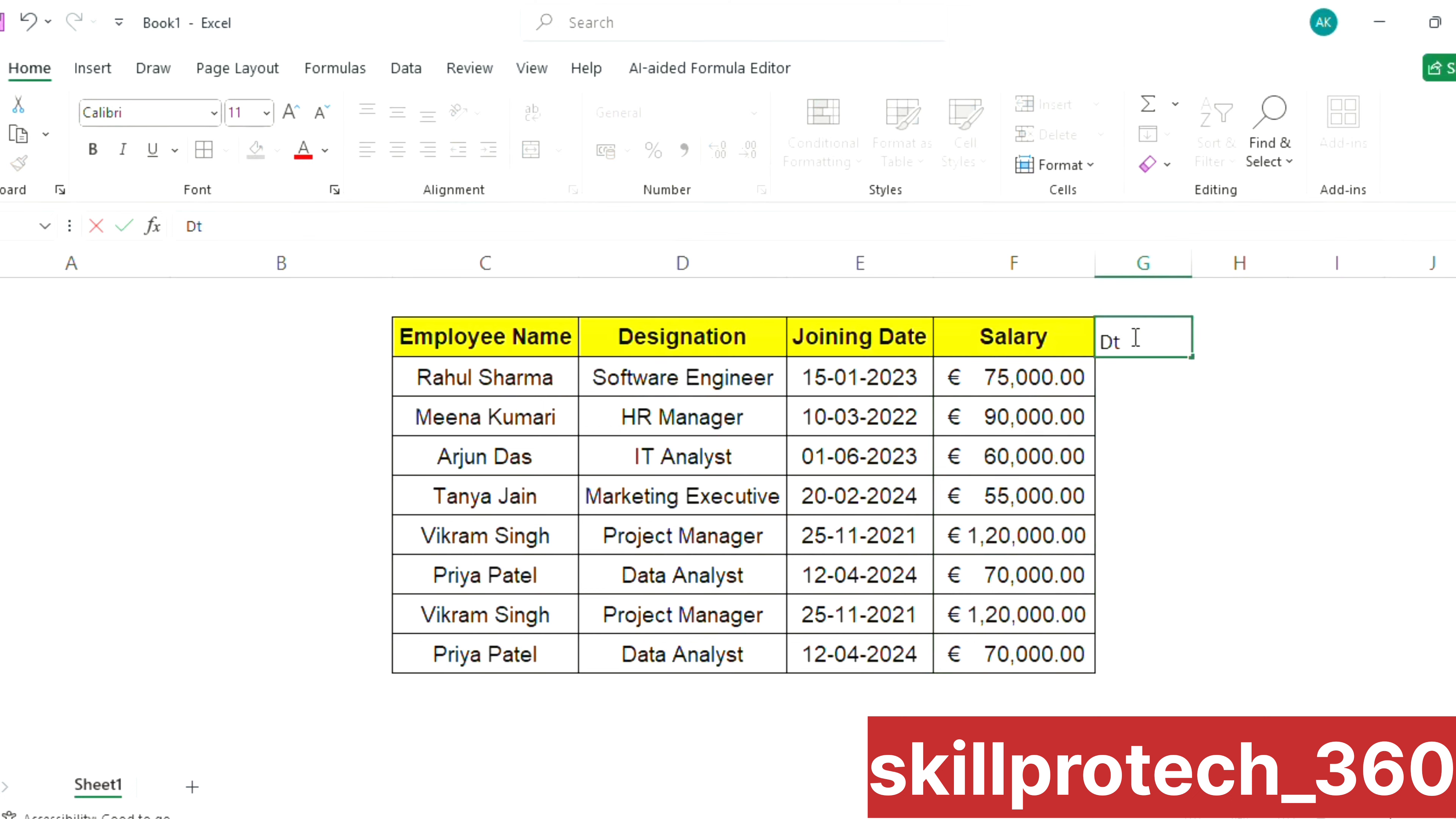
text(.)
key(Return)
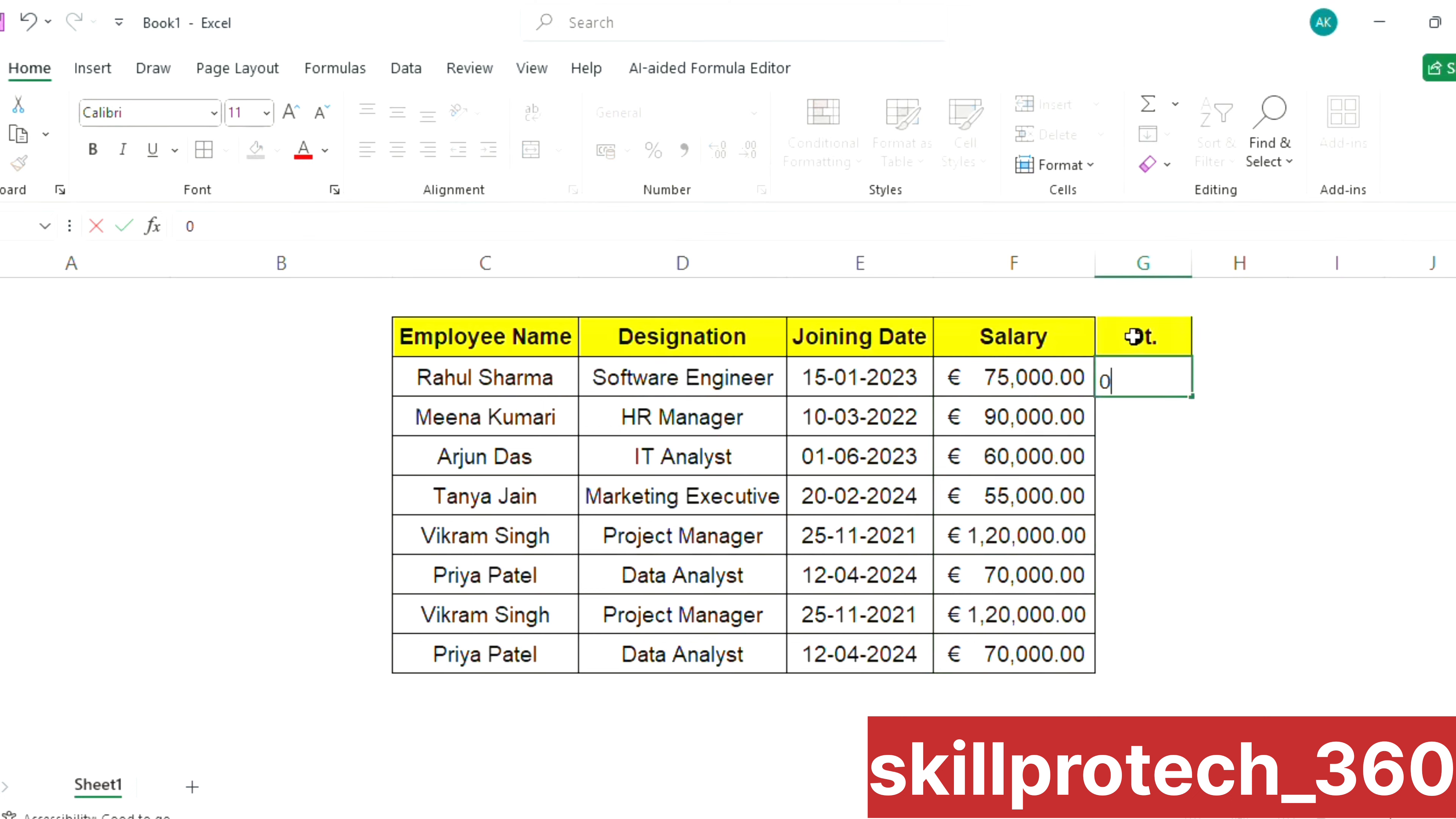
- Fill the eight cells under the Dt. header with 10, 20, 30, 40, 50, 60, 70 and 80
text(10)
key(Return)
text(2)
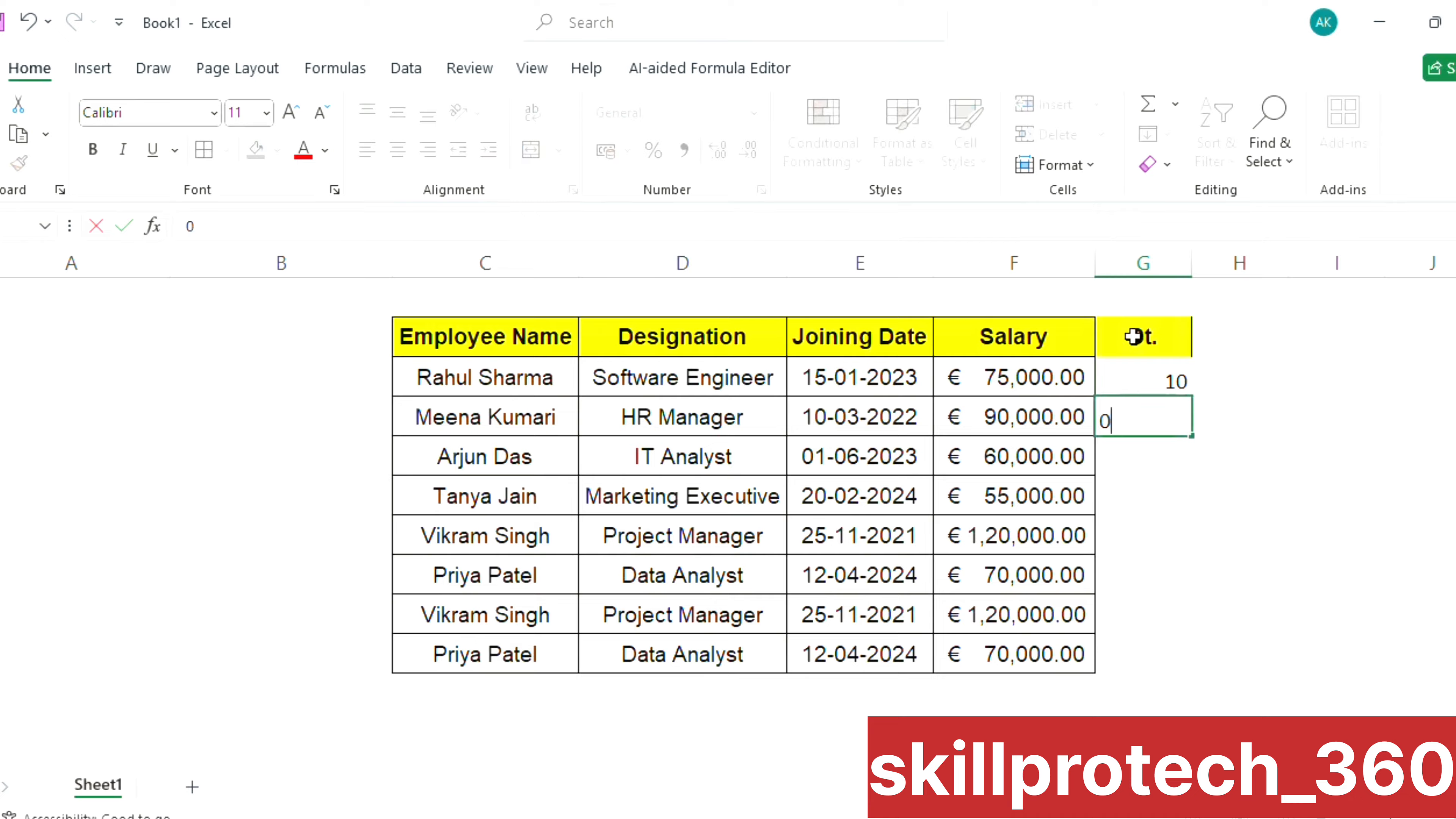
text(0)
key(Return)
text(30)
key(Return)
text(4)
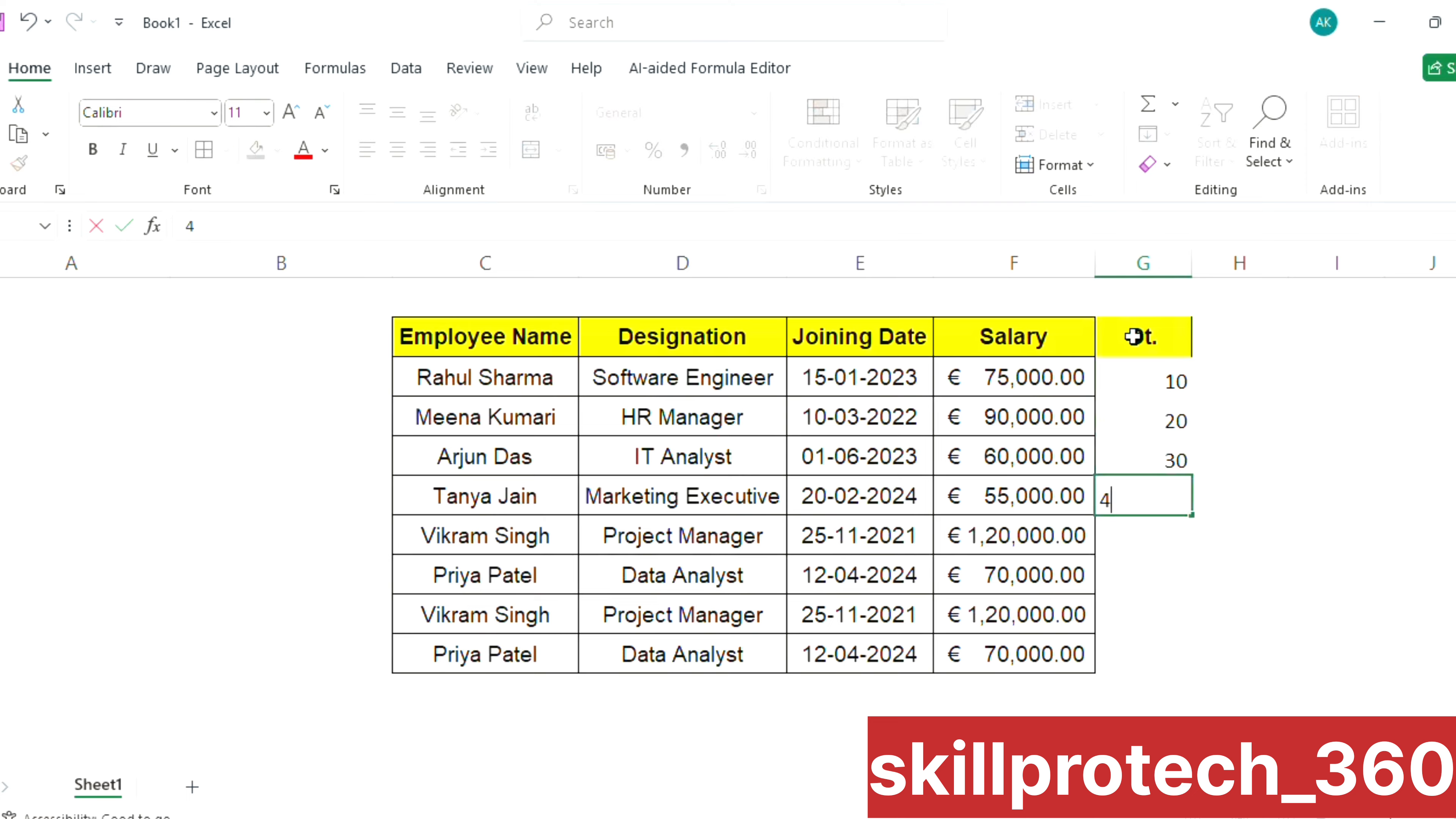
text(0)
key(Return)
text(50)
key(Return)
text(60)
key(Return)
text(70)
key(Return)
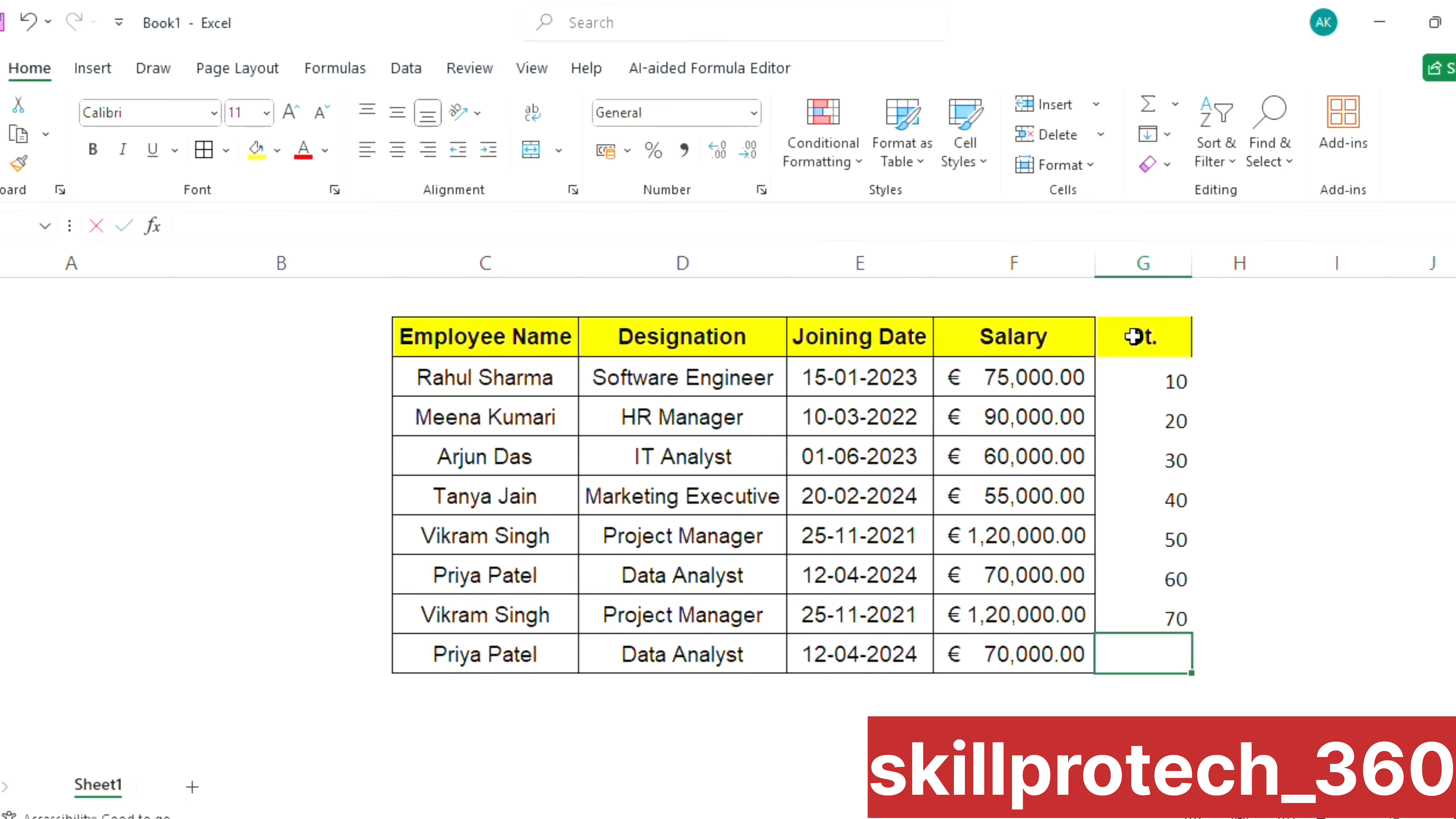
text(80)
- Copy the Salary header's formatting onto the whole Dt. column, from its header down to the value 80
click(1026, 350)
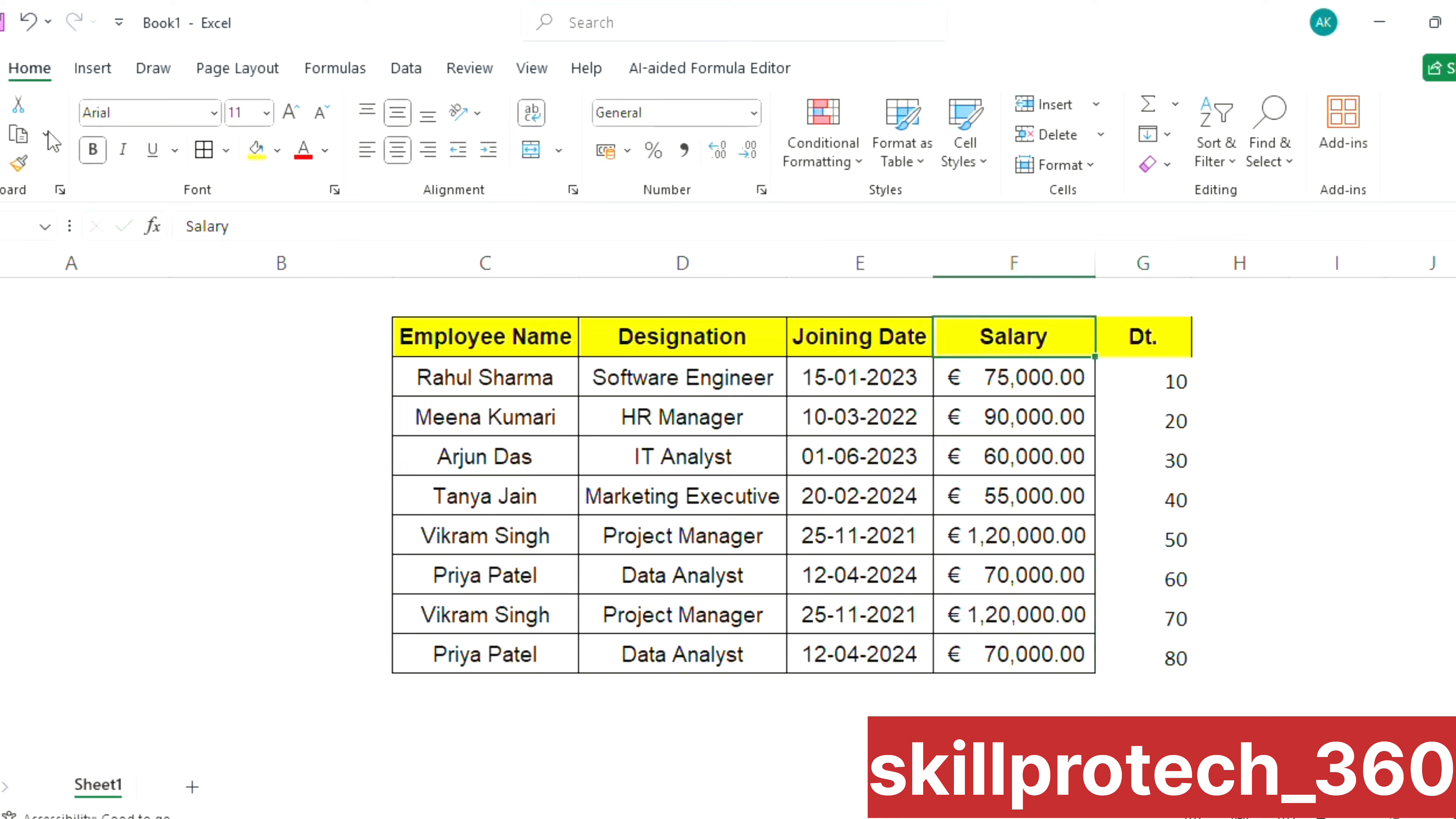
click(19, 164)
mouse_move(1140, 338)
mouse_down()
mouse_move(1145, 515)
mouse_move(1121, 660)
mouse_up()
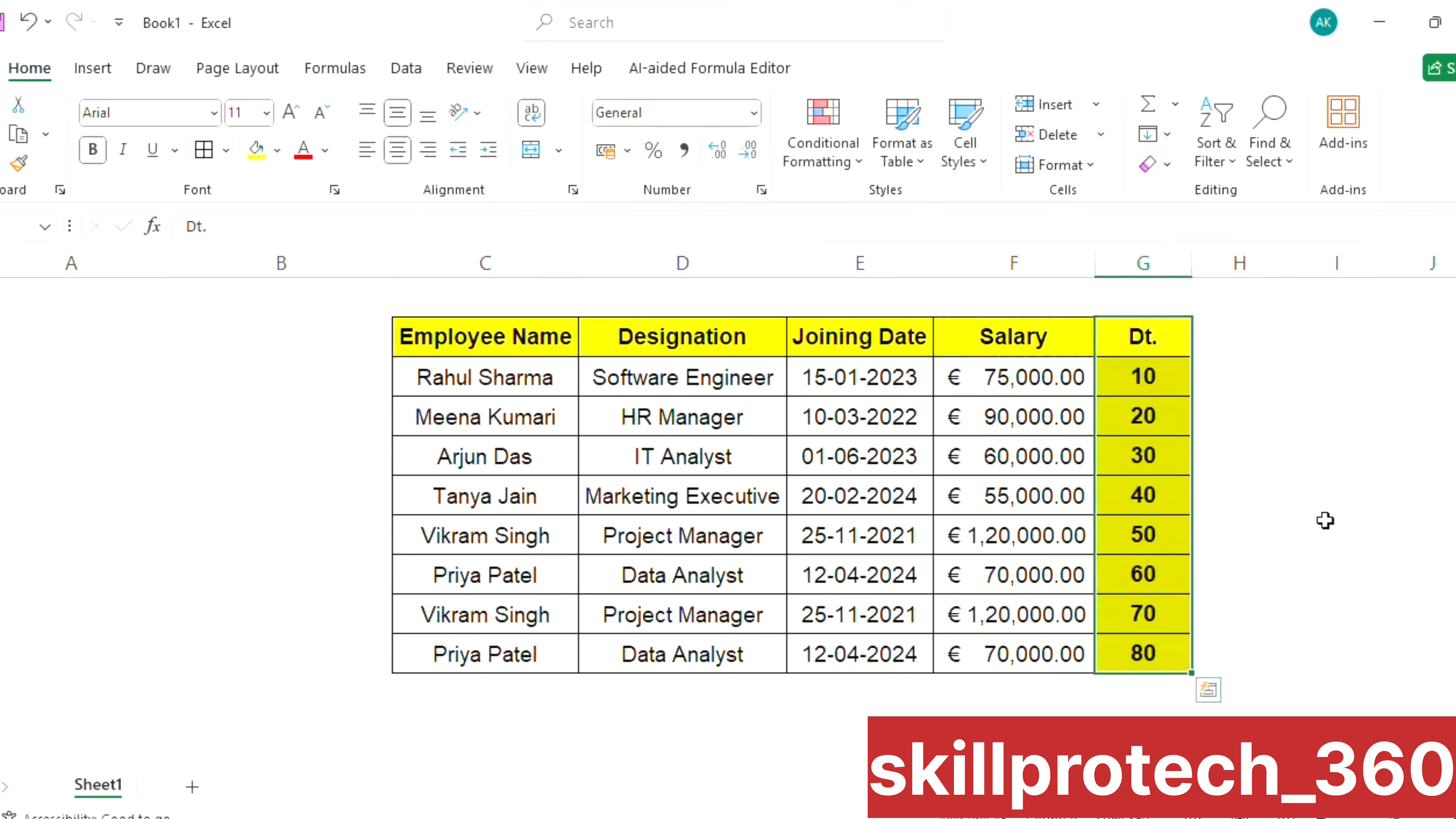
click(1322, 461)
click(1162, 374)
drag(1162, 375, 1169, 637)
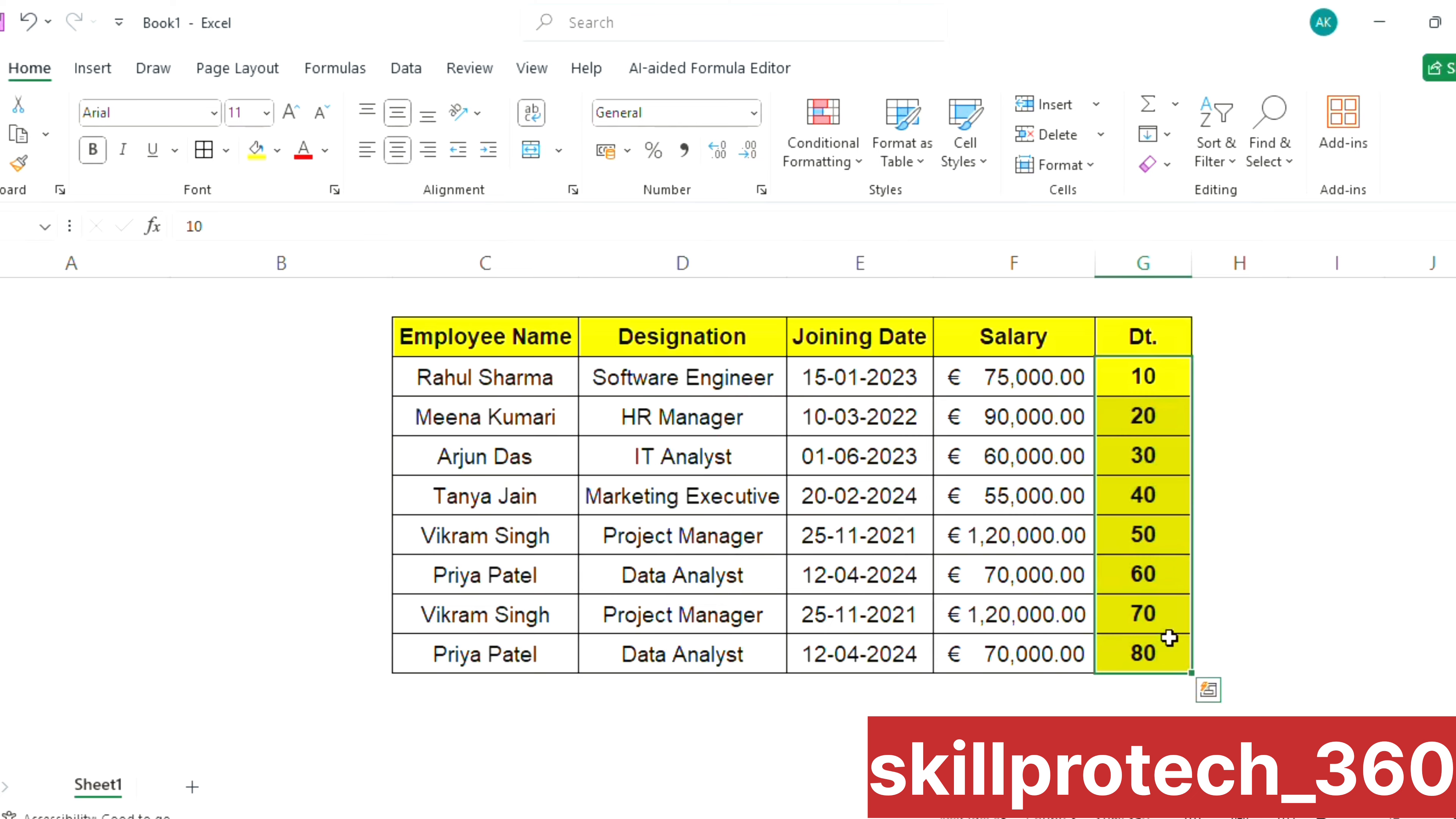
- Enter 10% and 20% in column H beside the first two Dt. values
click(1215, 382)
text(10)
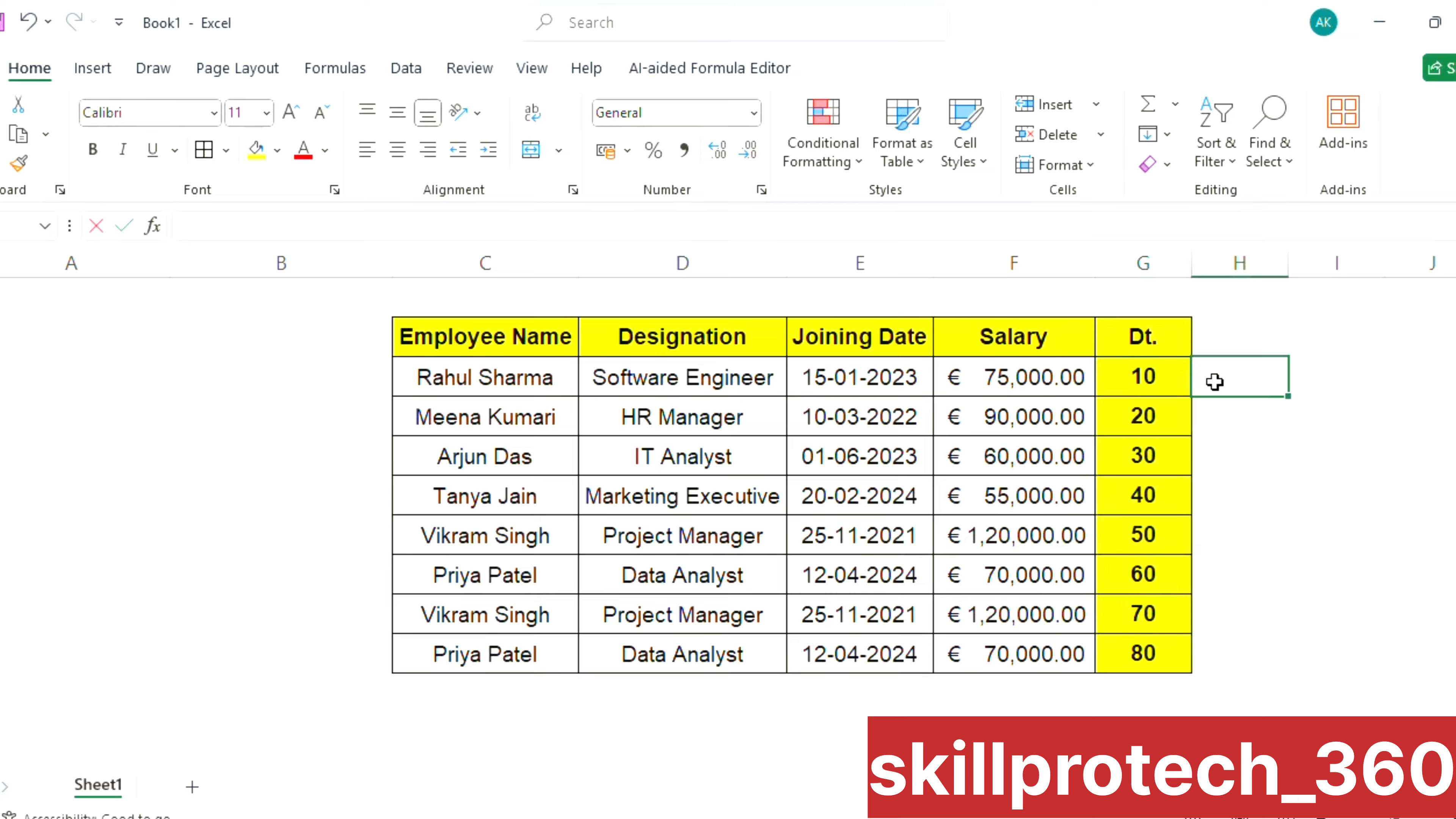
text(%)
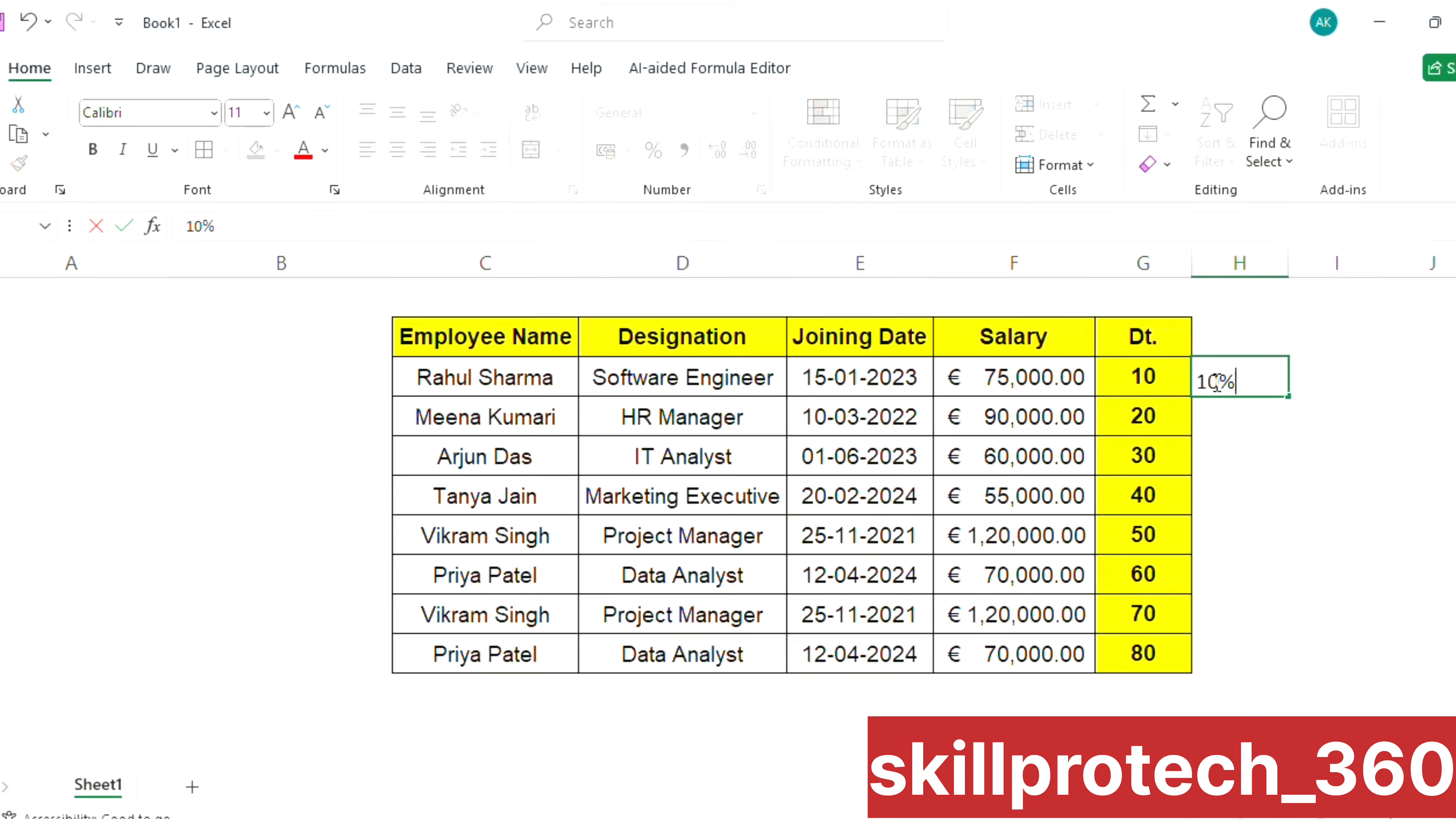
key(Return)
text(20%)
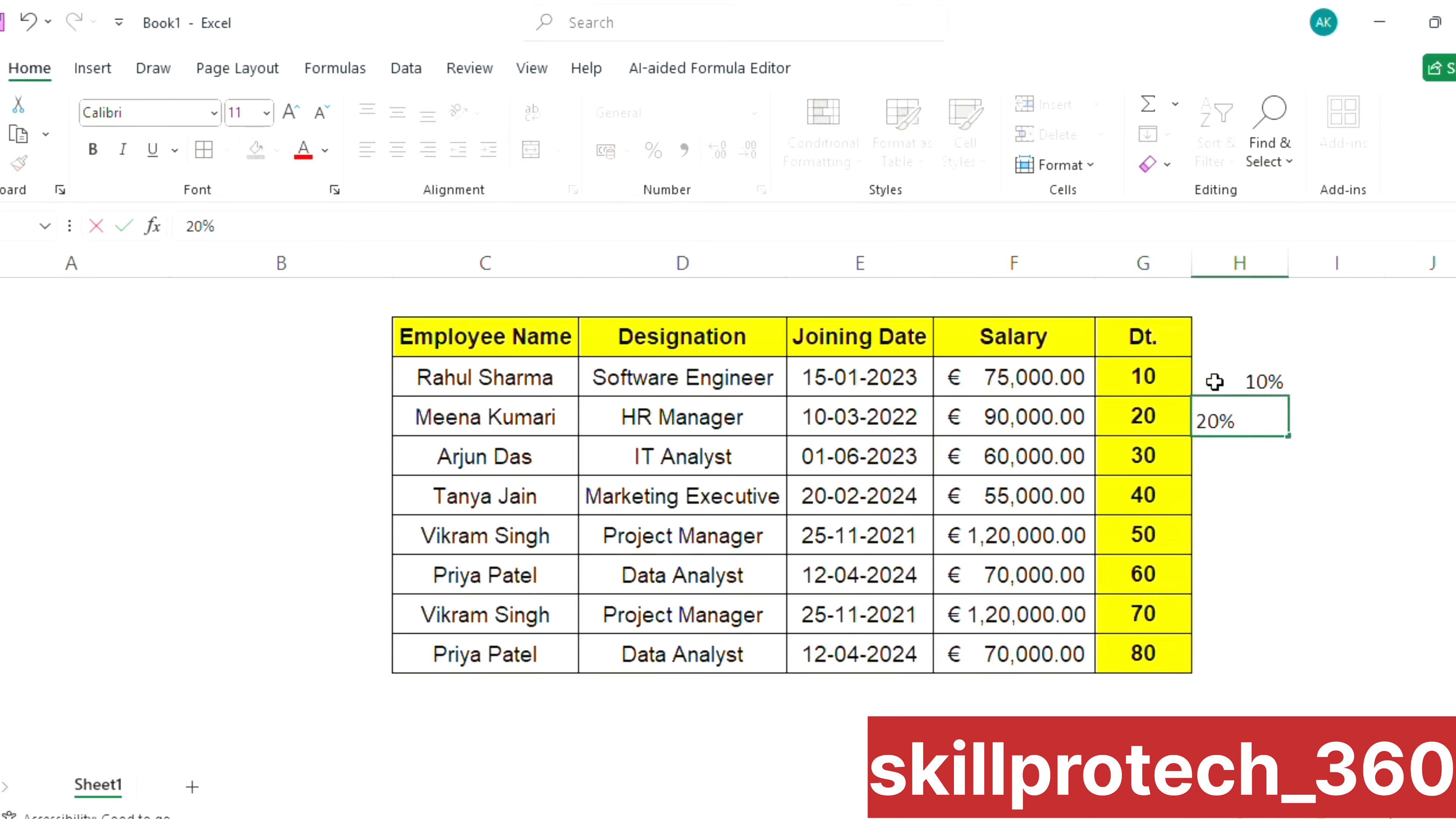
- Clear the percentages from column H, and try entering 10% beside the first Dt. value before erasing it
drag(1214, 381, 1241, 652)
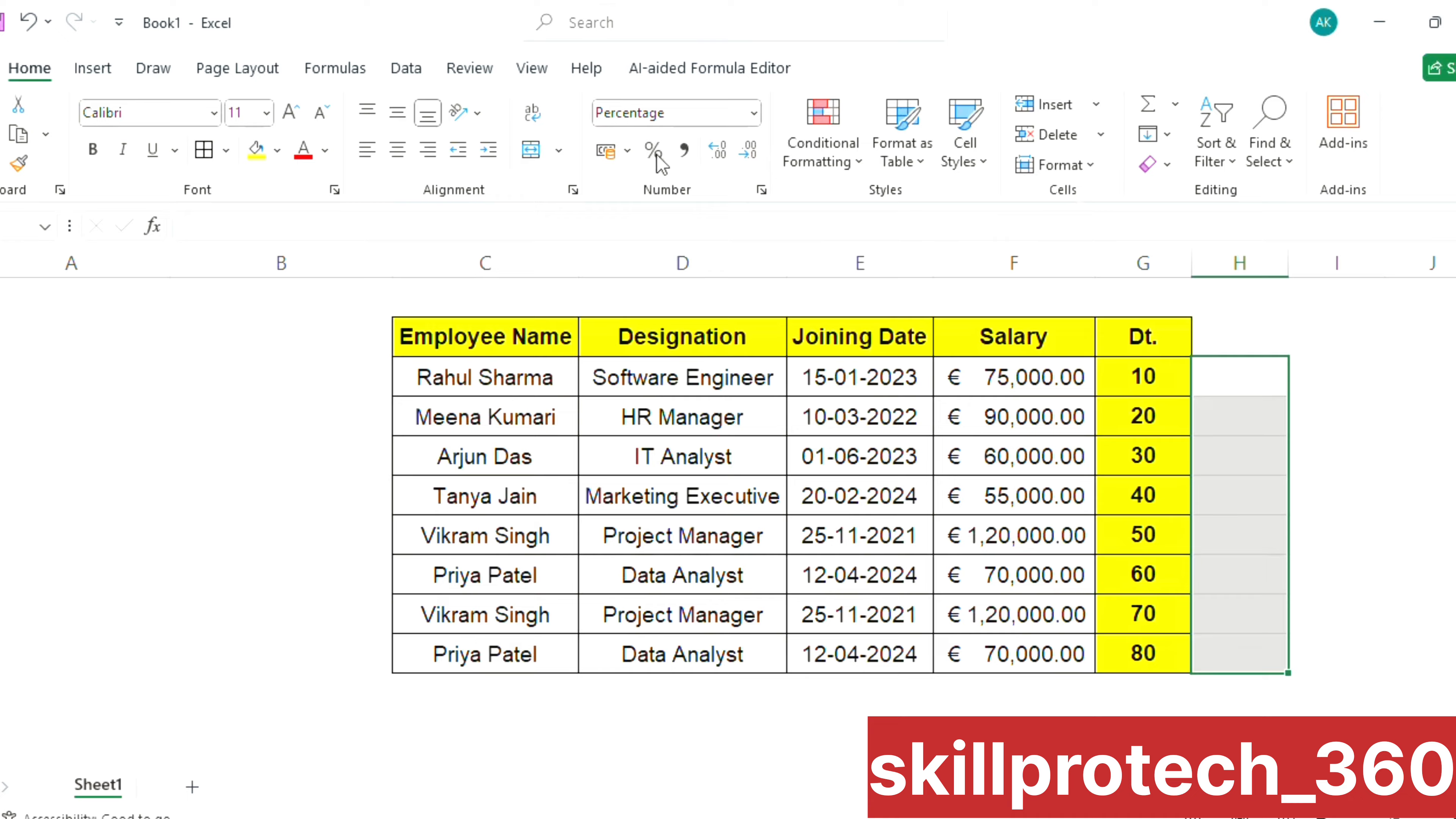
click(1241, 377)
text(10)
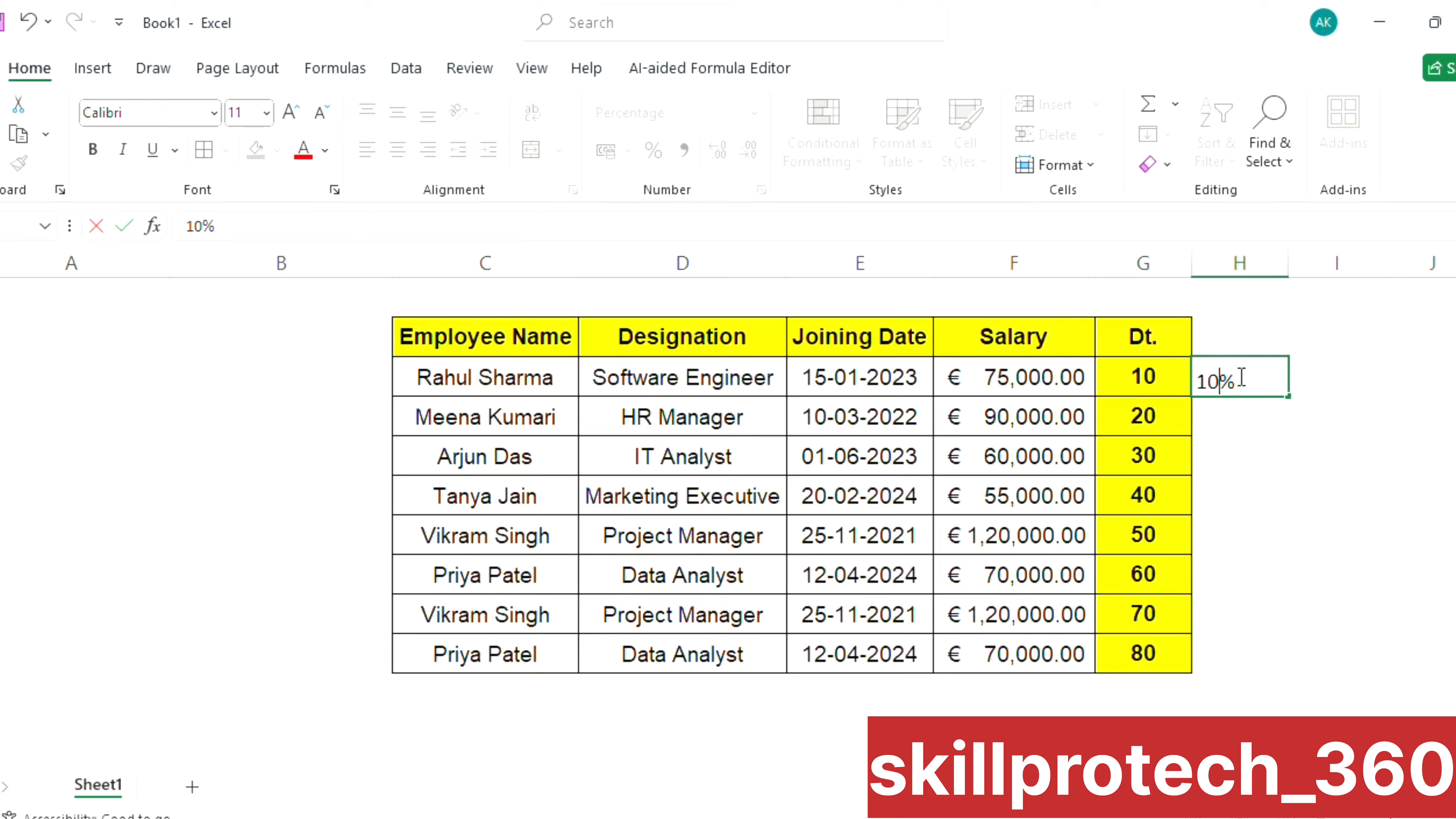
drag(1241, 377, 1169, 378)
key(BackSpace)
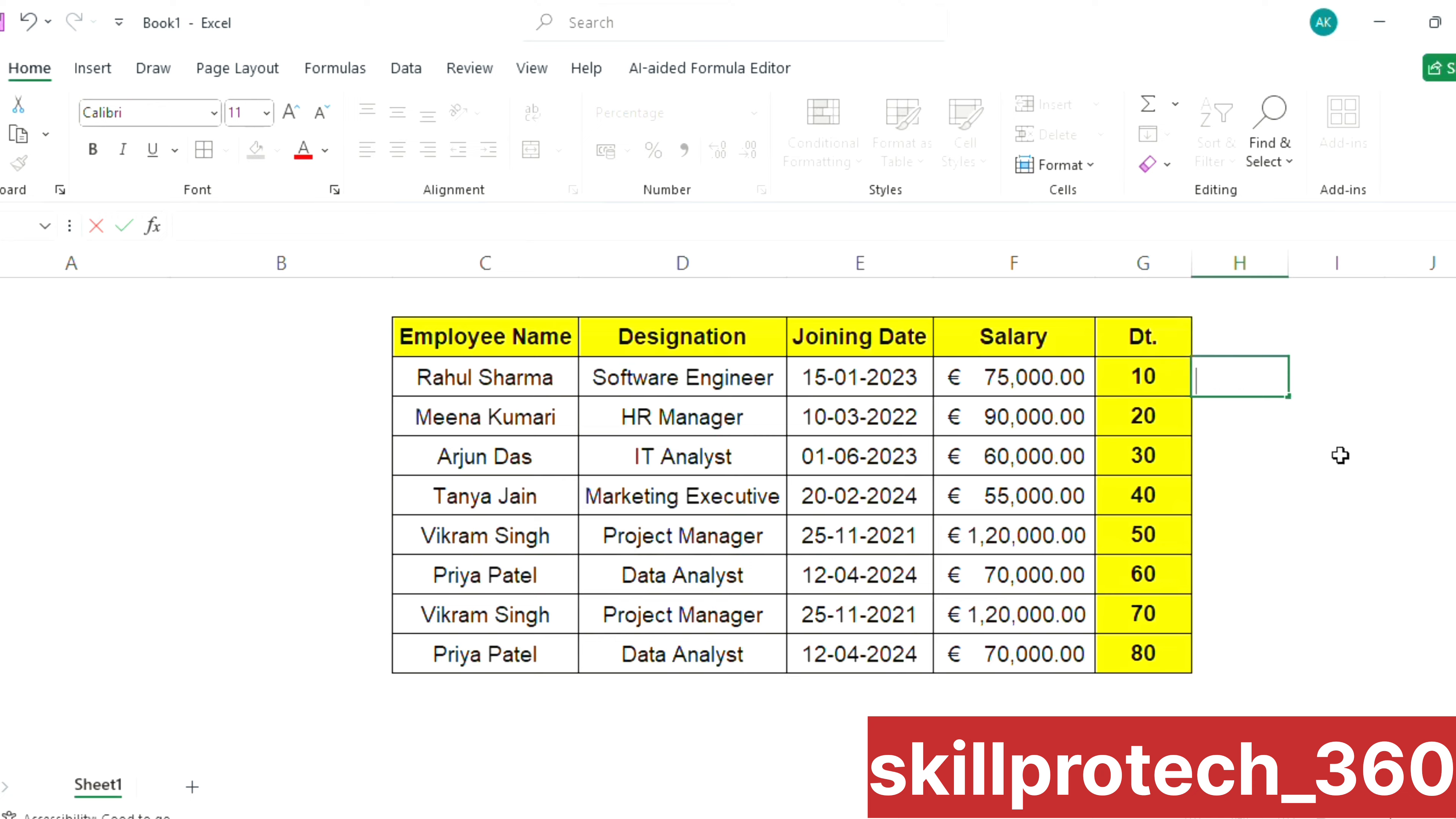
- Apply Percent Style to the eight column H cells beside the Dt. values and enter 10%, 20%, 30%, 40%, with 50% in the last four
click(1340, 456)
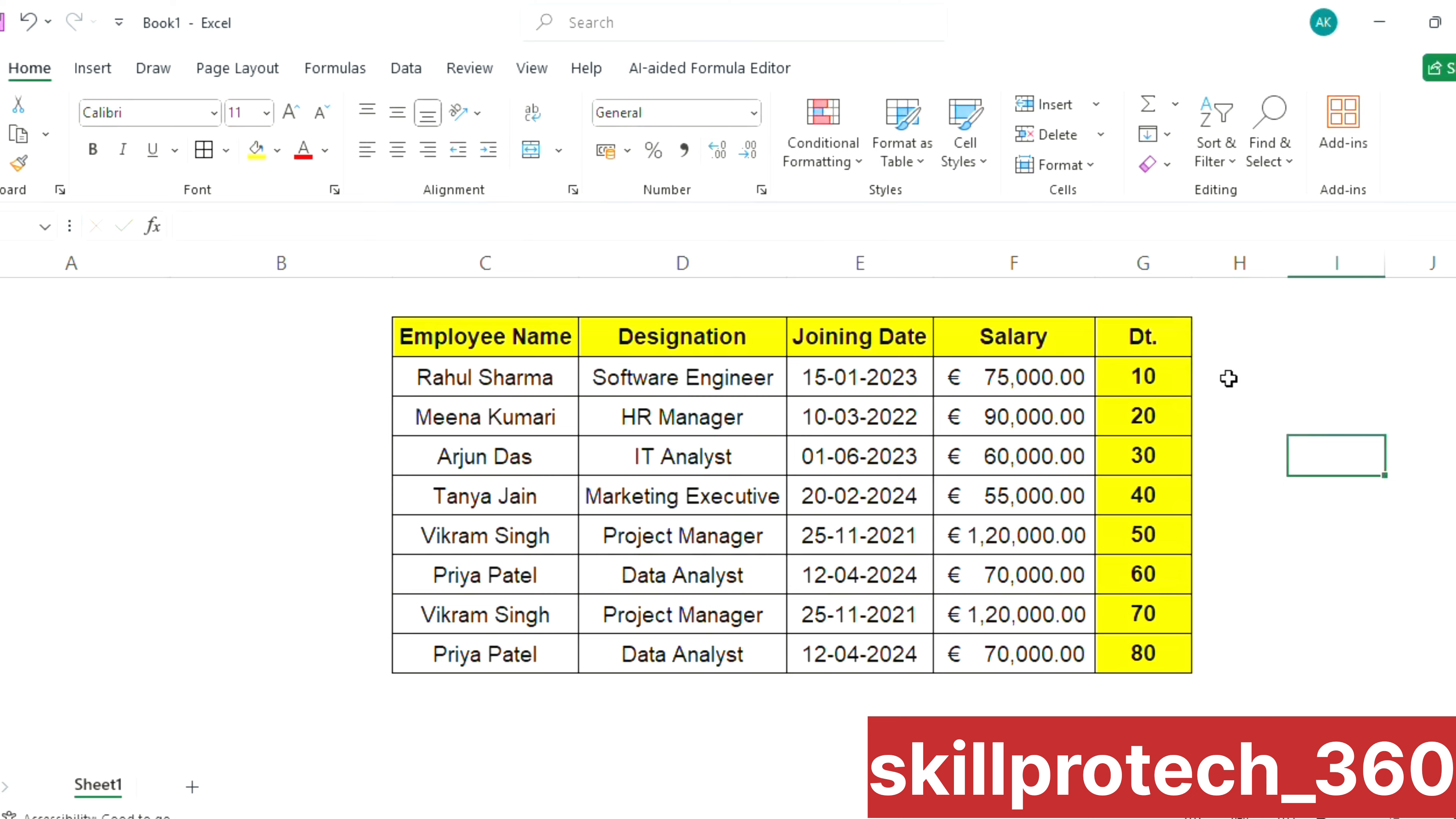
drag(1227, 378, 1228, 645)
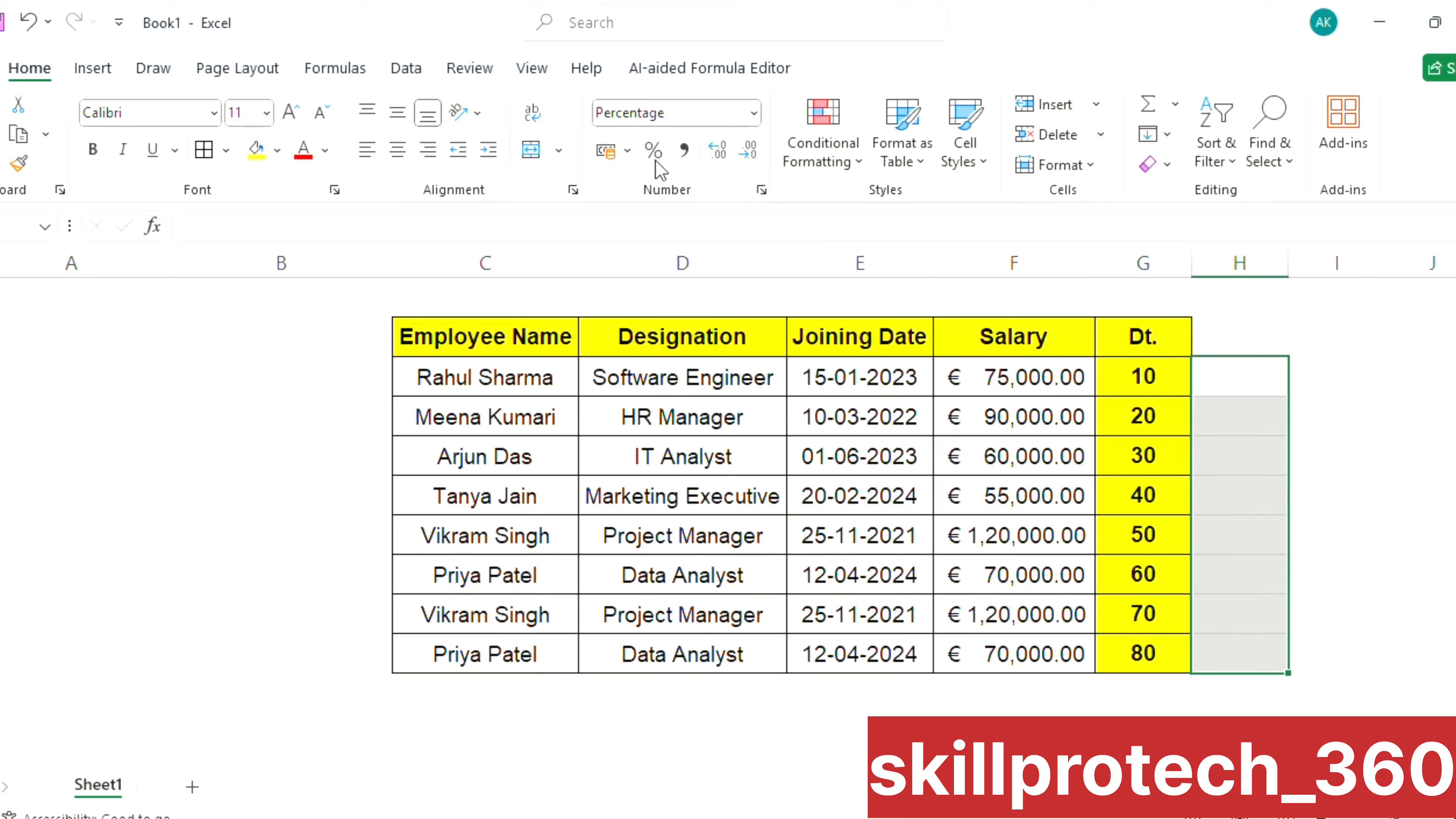
text(10)
key(Return)
text(20)
key(Return)
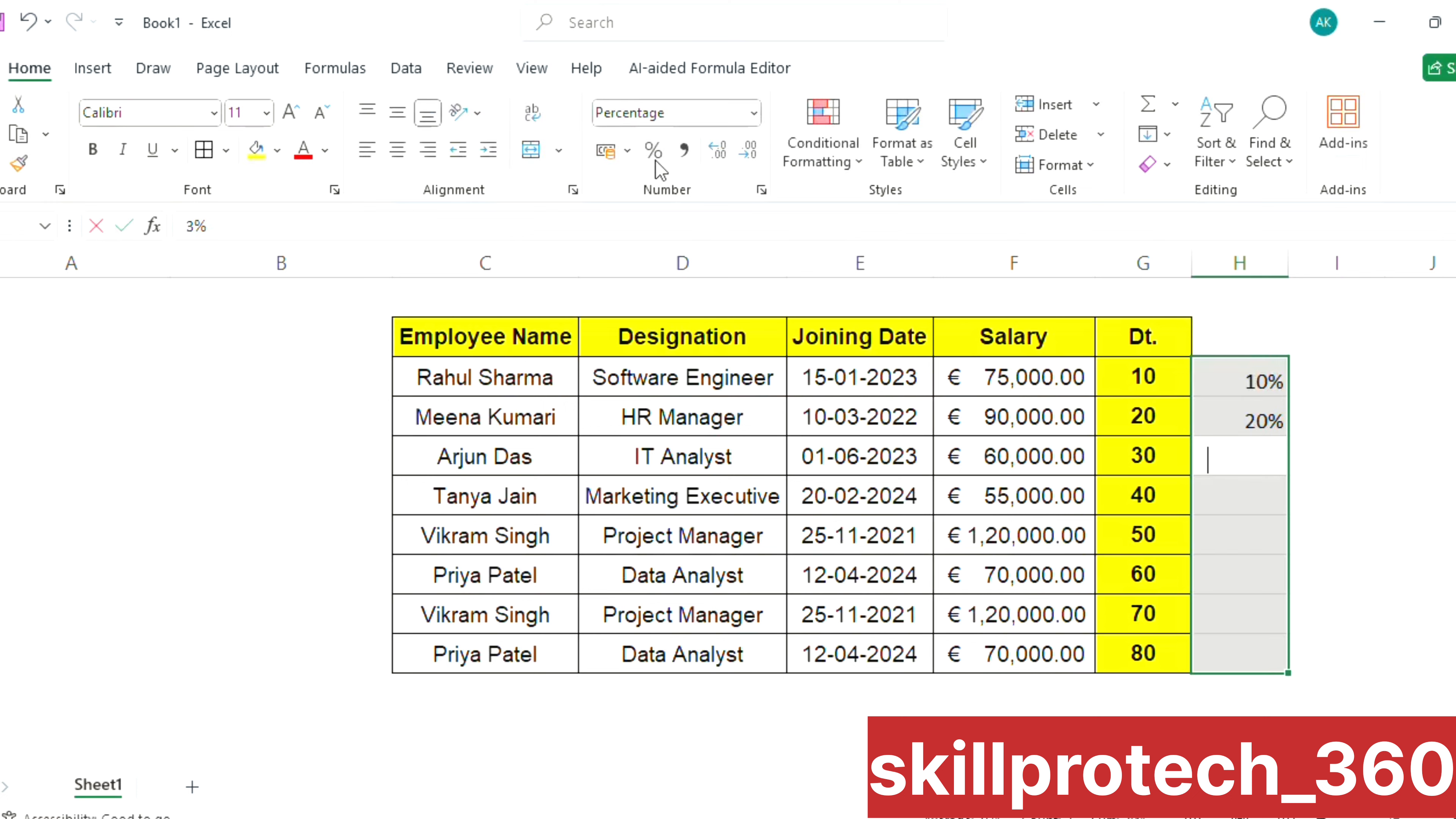
text(30)
key(Return)
text(40)
key(Return)
key(ctrl+Return)
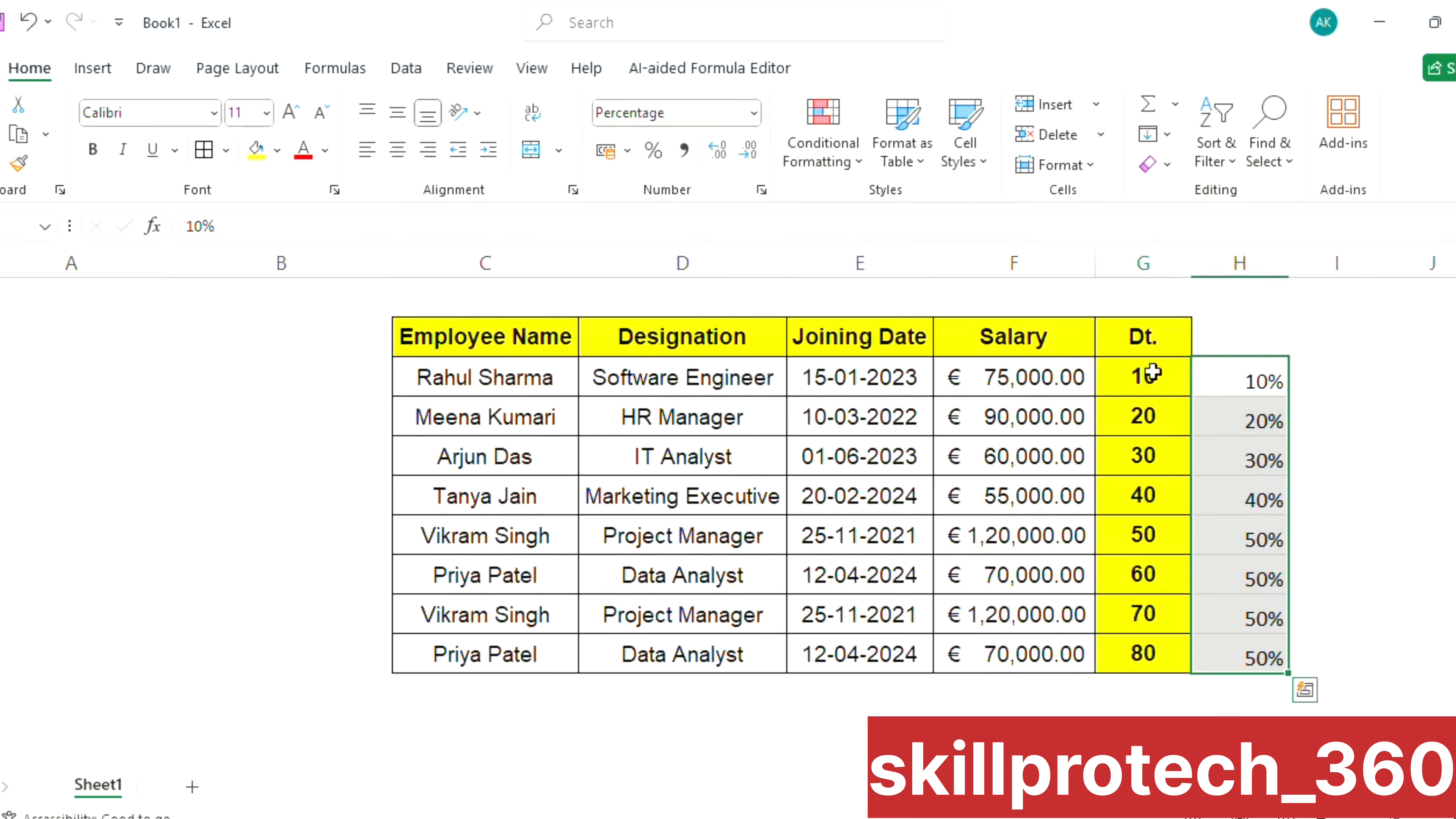
- Try applying Percent Style to the eight Dt. values, and undo it
drag(1152, 372, 1131, 670)
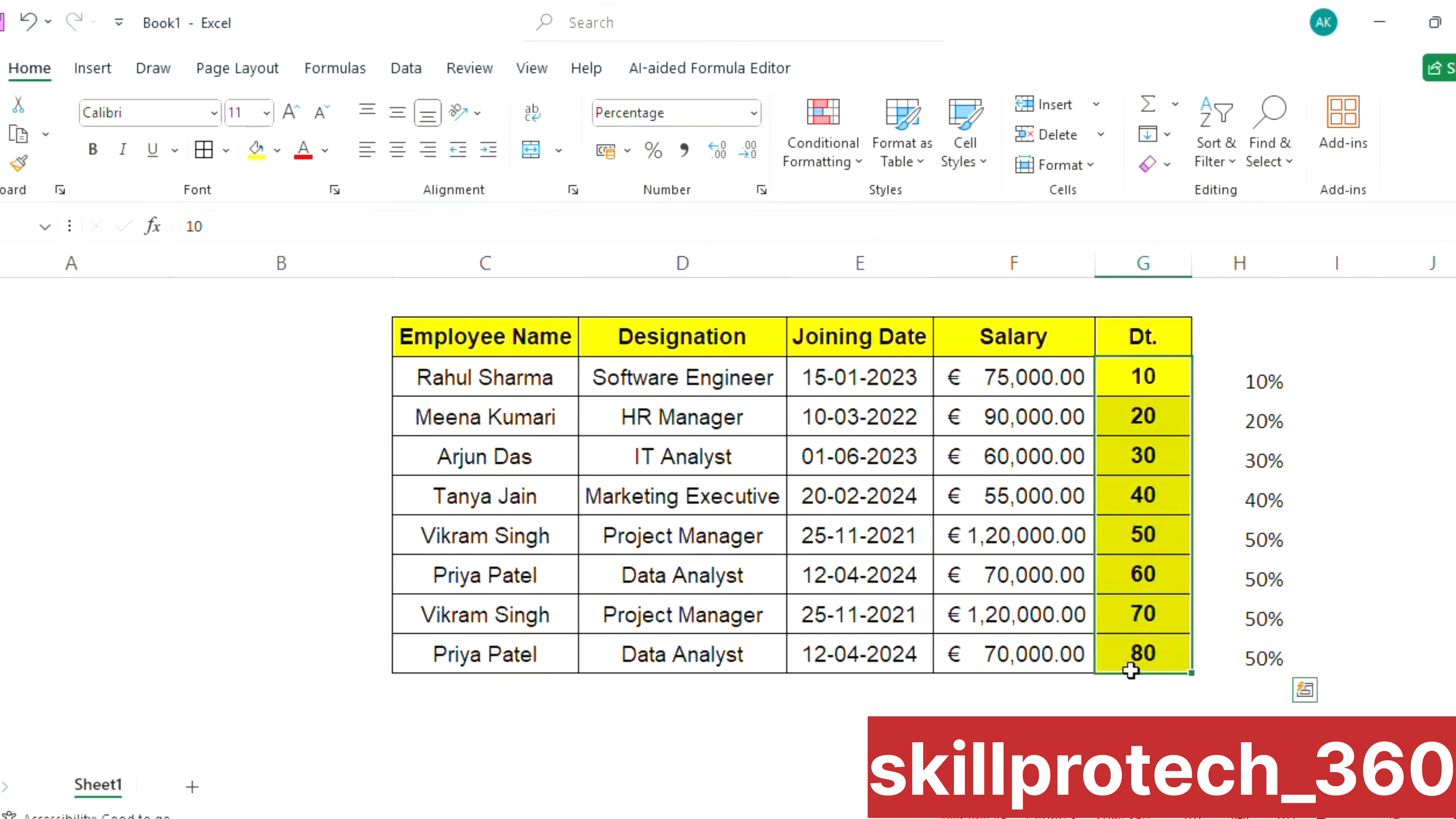
click(653, 151)
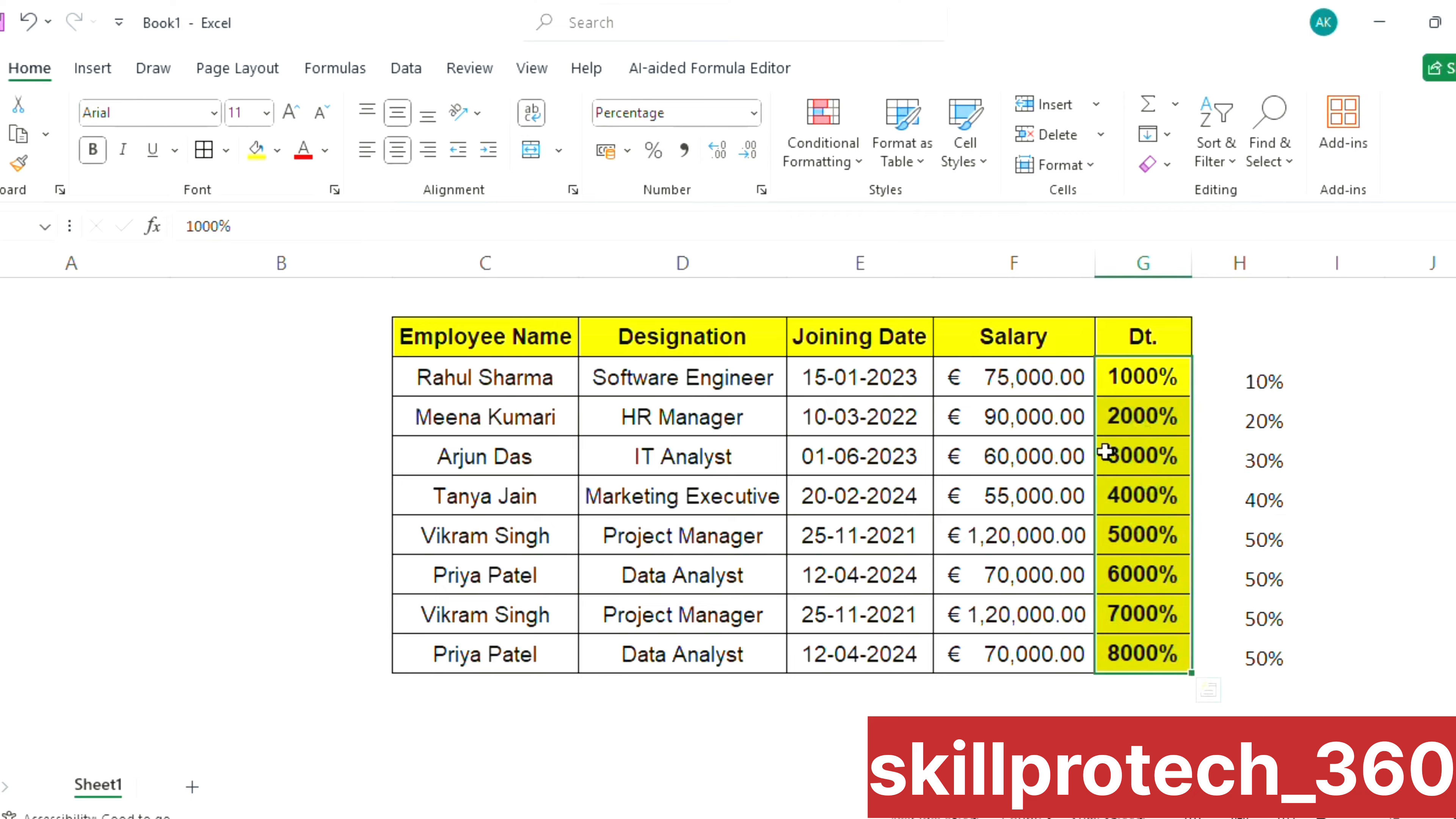
key(ctrl+z)
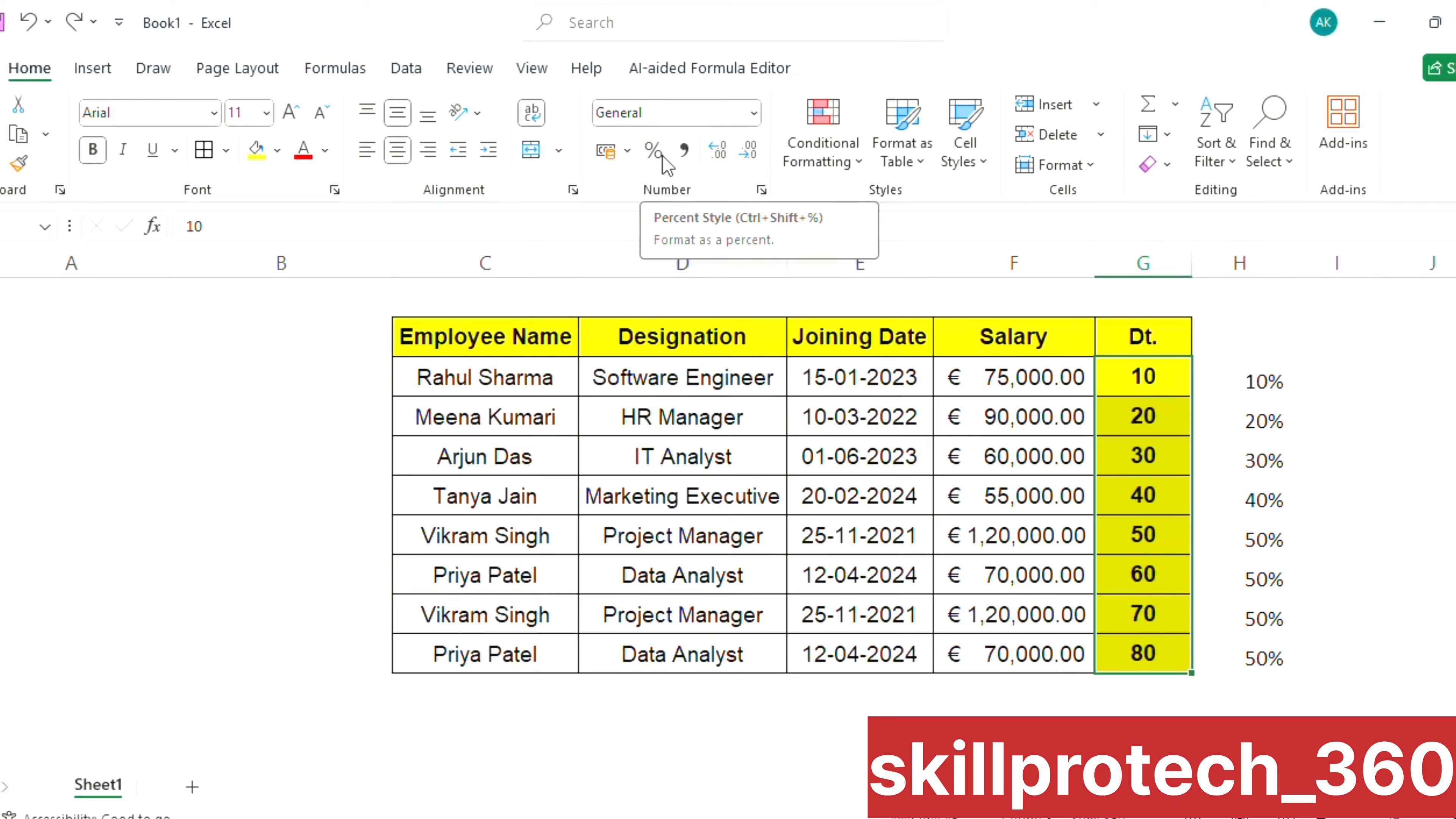
- Delete the percentages in column H and clear the formats from the eight salary values
click(1261, 265)
key(Delete)
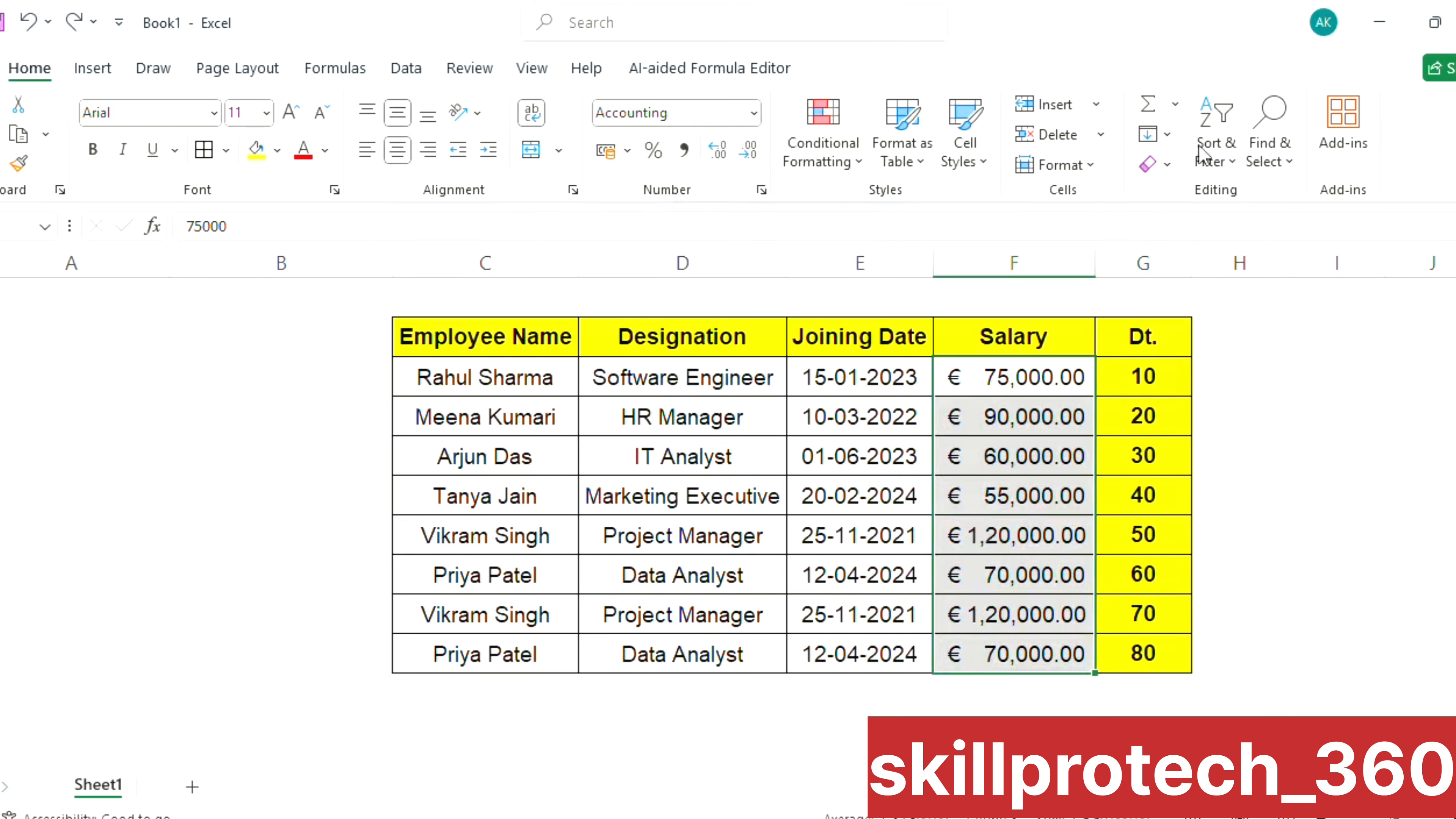
click(1164, 165)
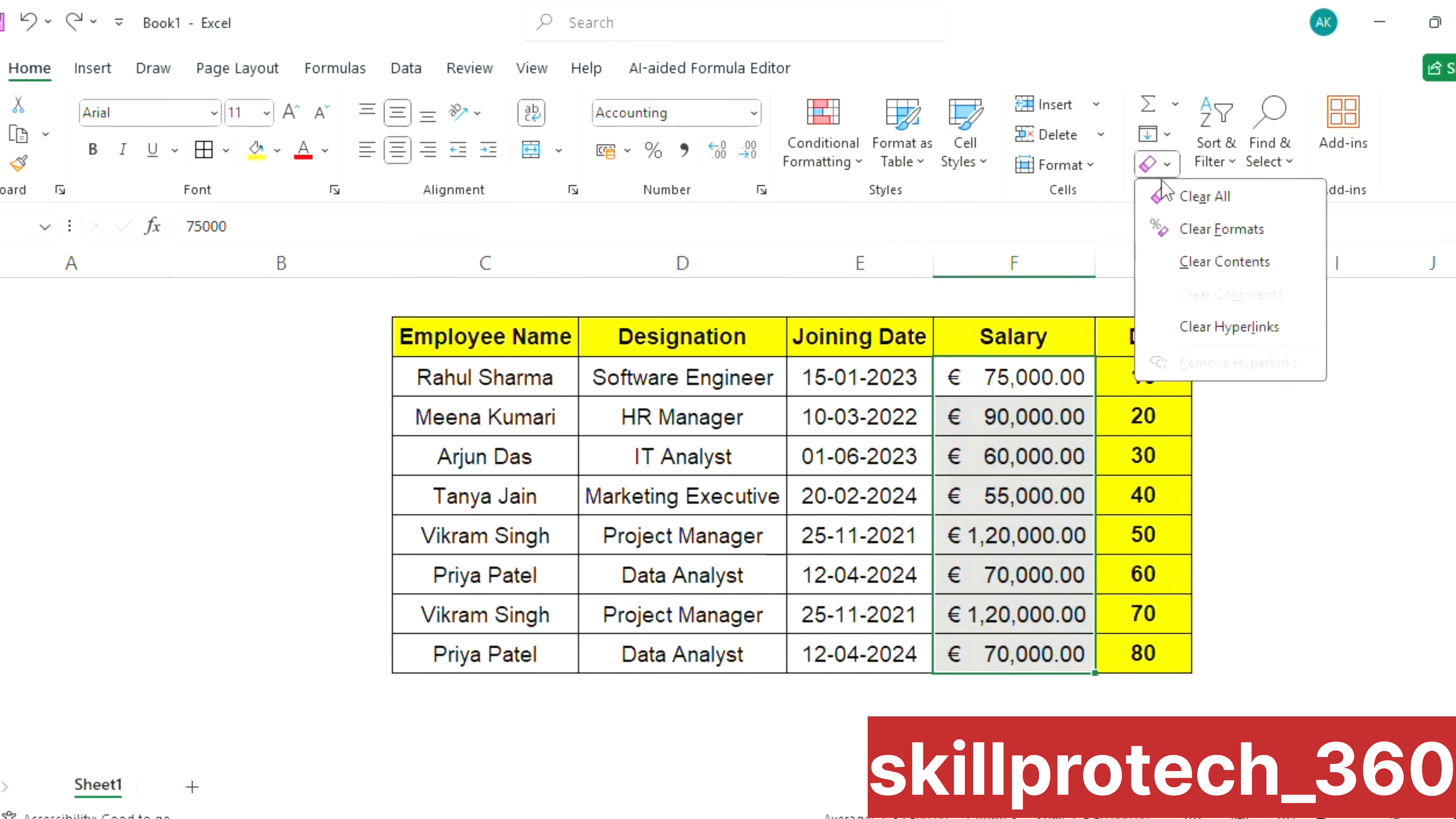
click(1198, 224)
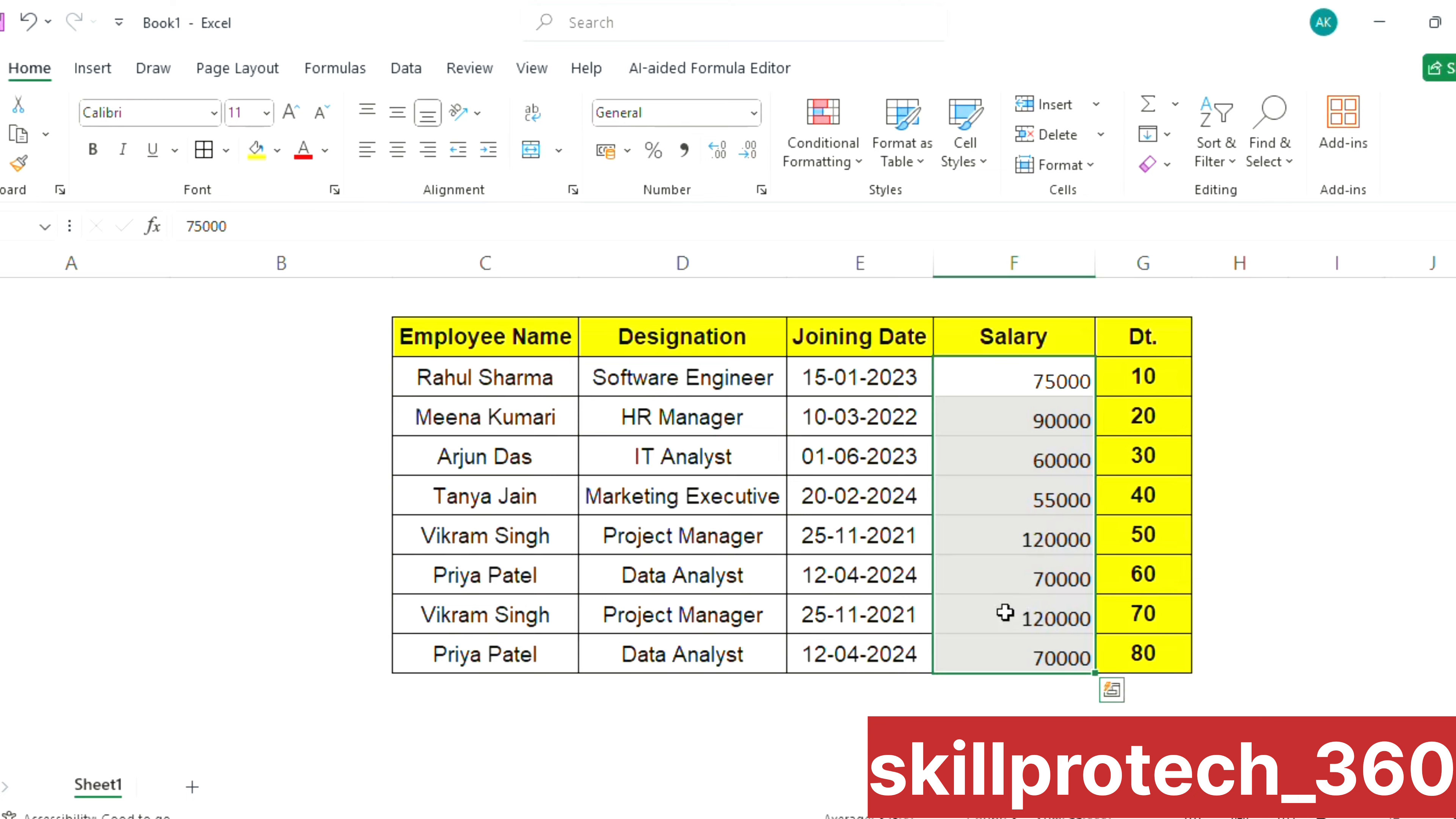
- Apply Comma Style to the salary values and reduce them to zero decimal places
click(685, 152)
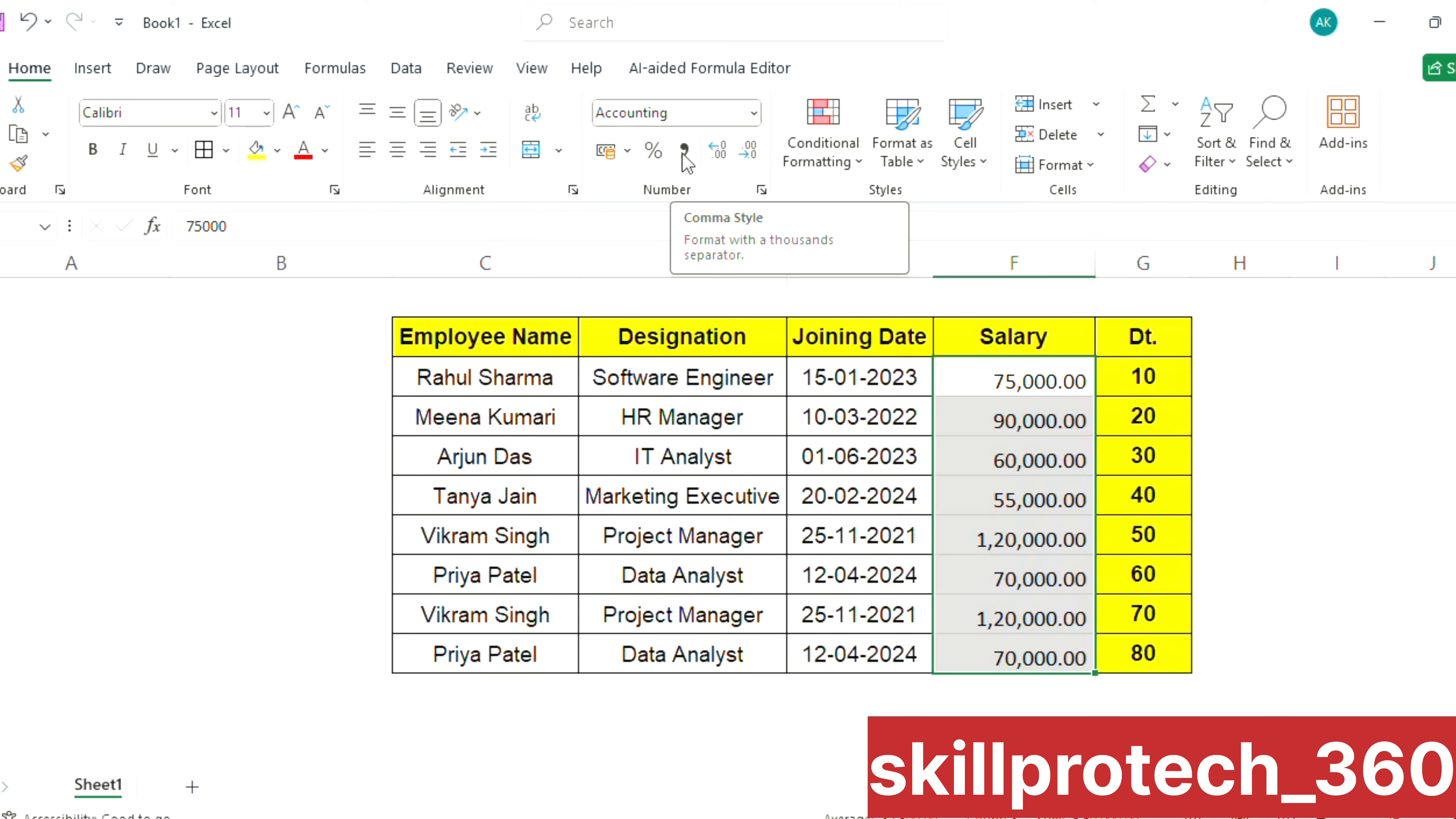
click(753, 156)
click(753, 156)
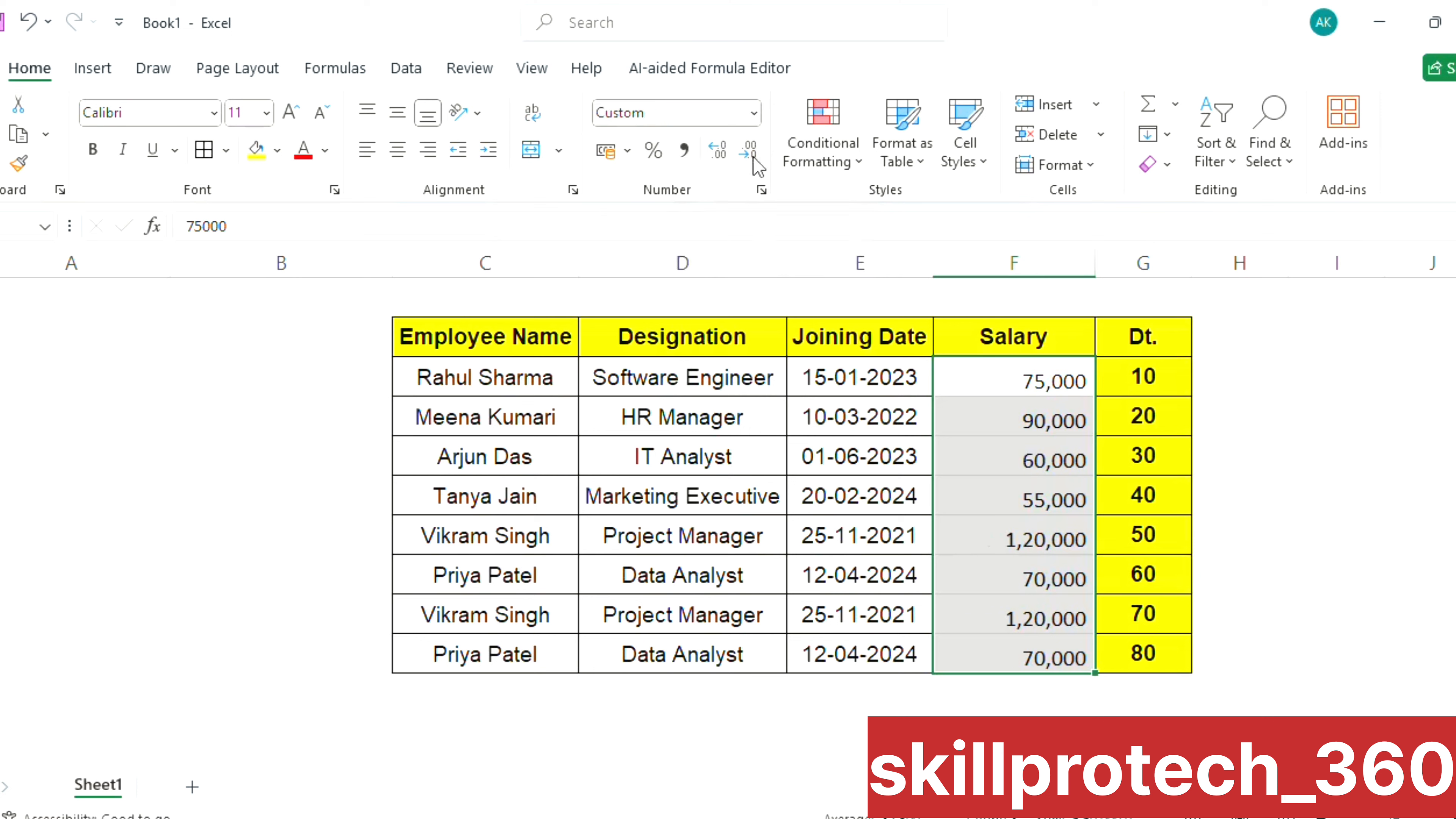
- Try increasing the salary values to four decimal places, and bring them back to whole numbers
click(717, 160)
click(717, 161)
click(717, 160)
click(717, 160)
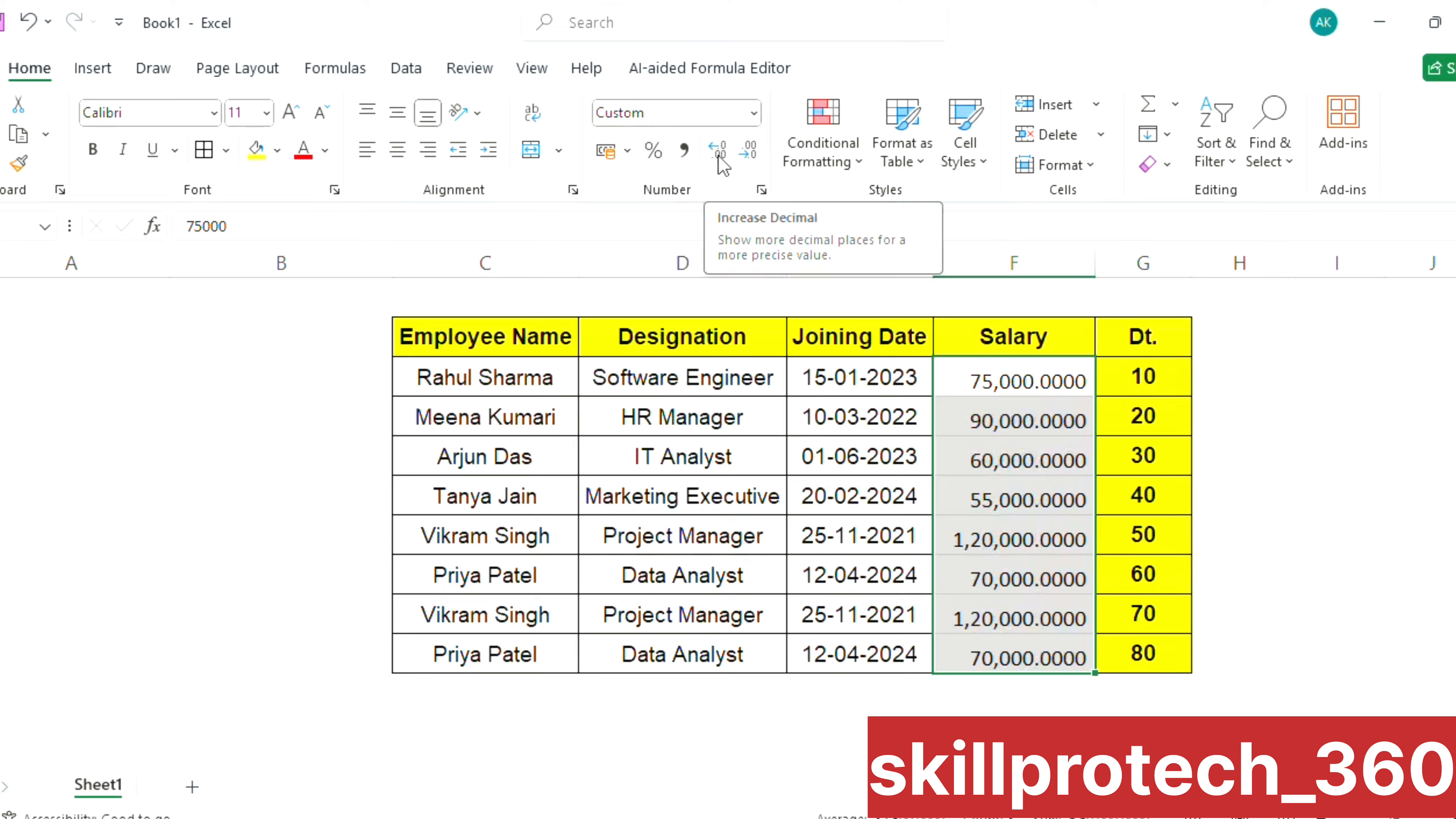
click(746, 154)
click(746, 153)
click(746, 153)
click(746, 154)
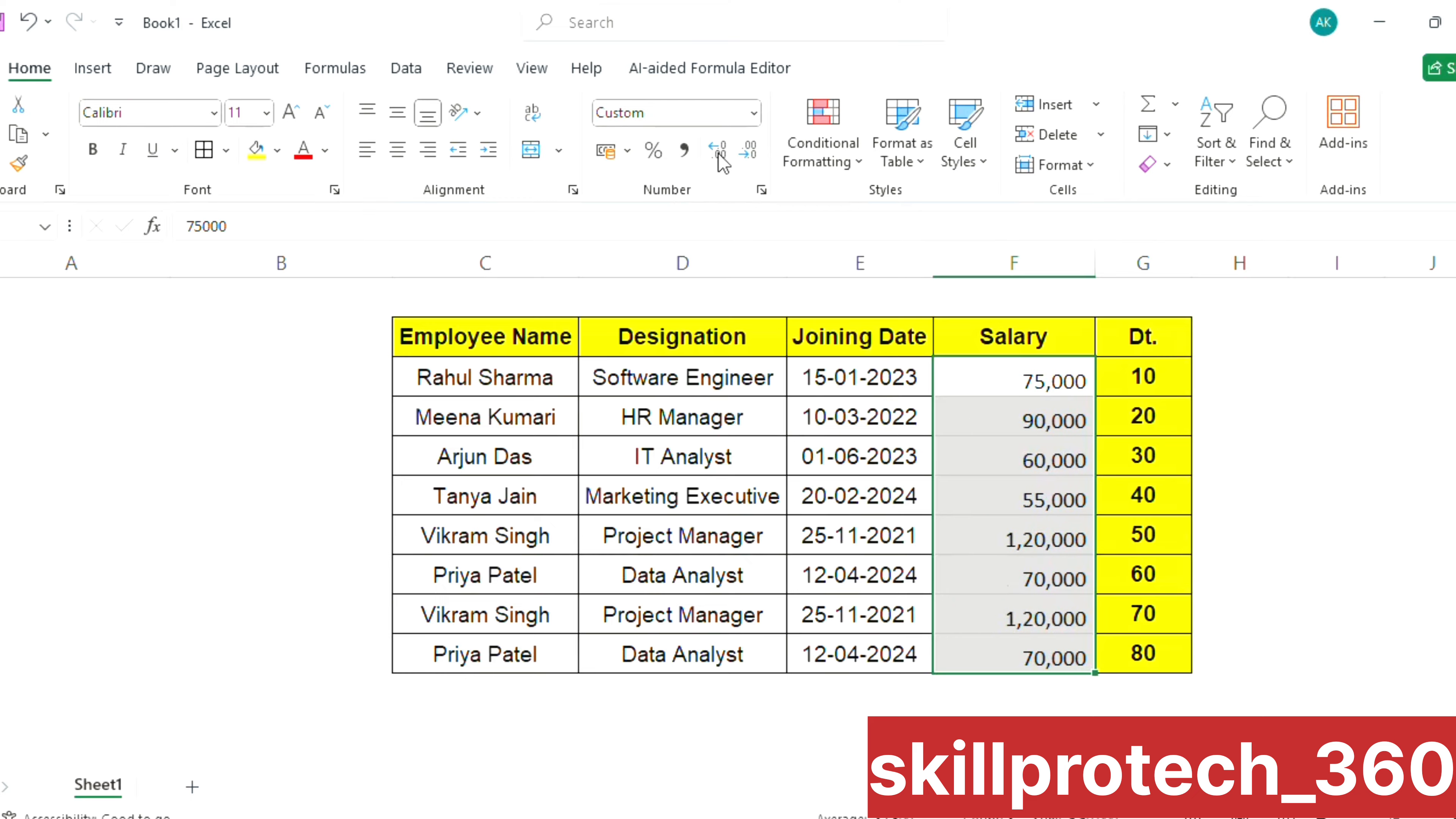
click(718, 152)
click(718, 152)
click(748, 155)
click(747, 155)
- Browse the currency symbols offered by the Currency category in Format Cells, and close the dialog without applying anything
click(628, 151)
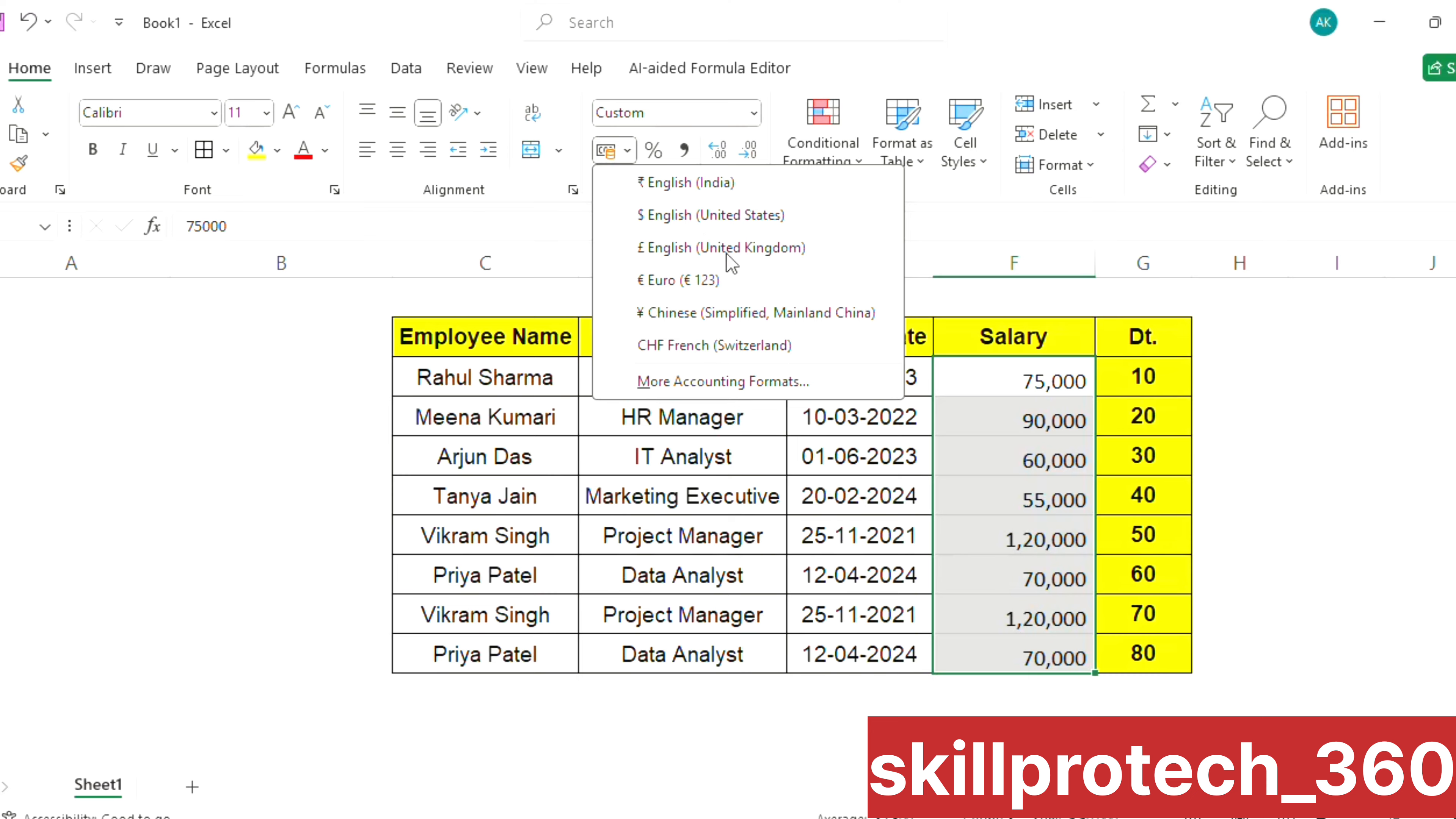
click(694, 383)
key(Up)
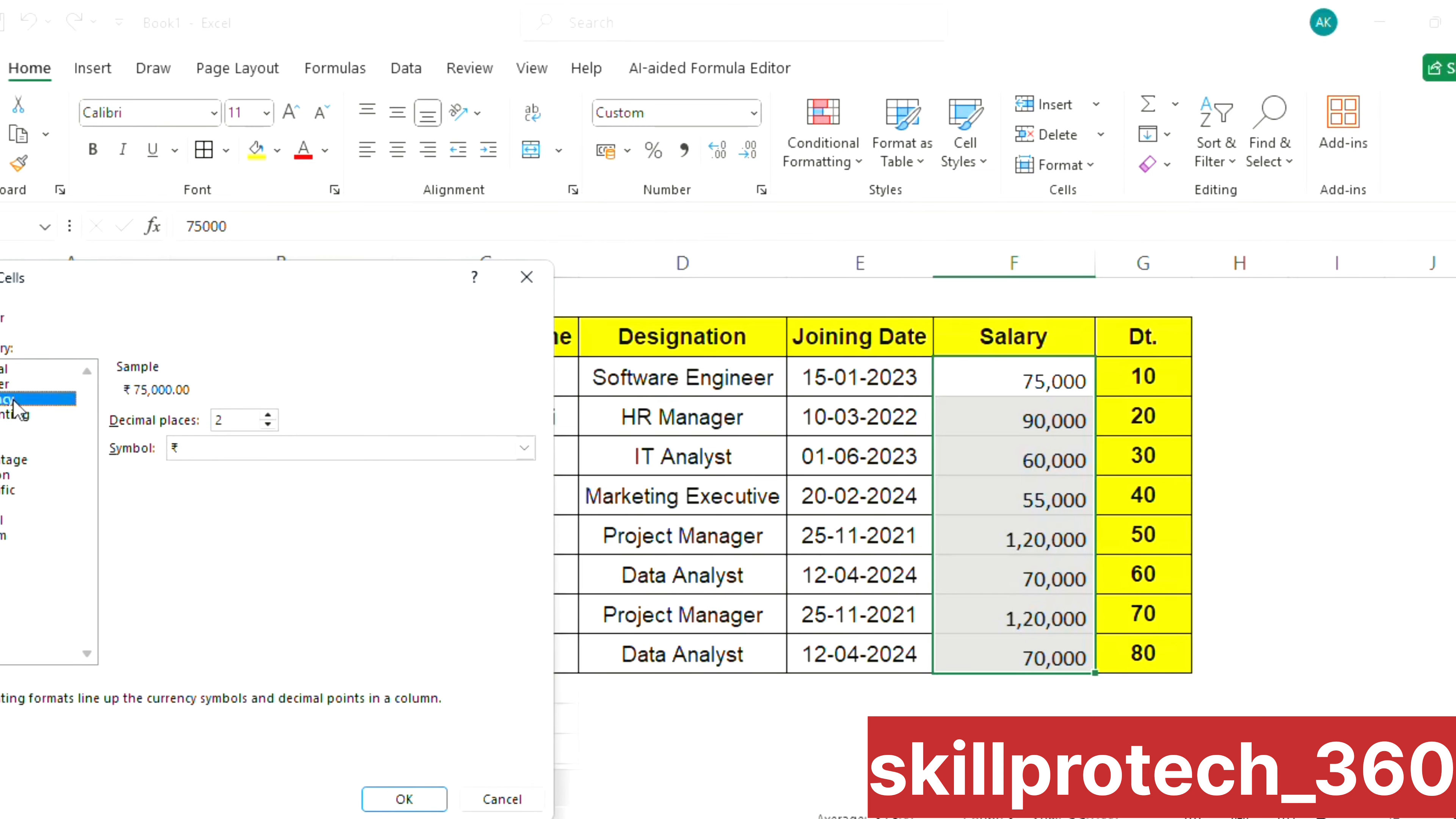
click(525, 448)
scroll(361, 602, down, 2)
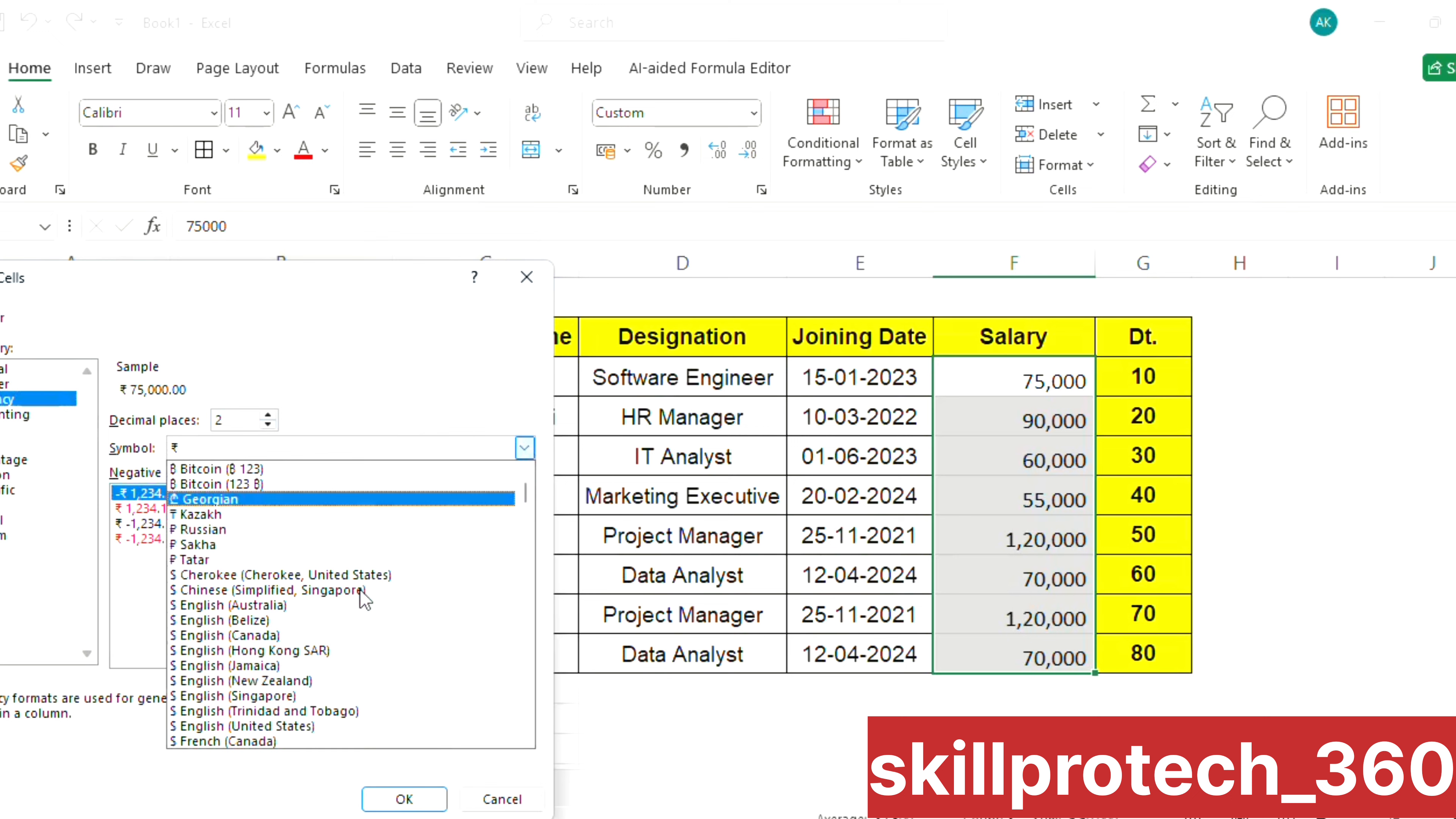
scroll(364, 600, down, 2)
scroll(364, 600, down, 4)
click(502, 799)
click(502, 799)
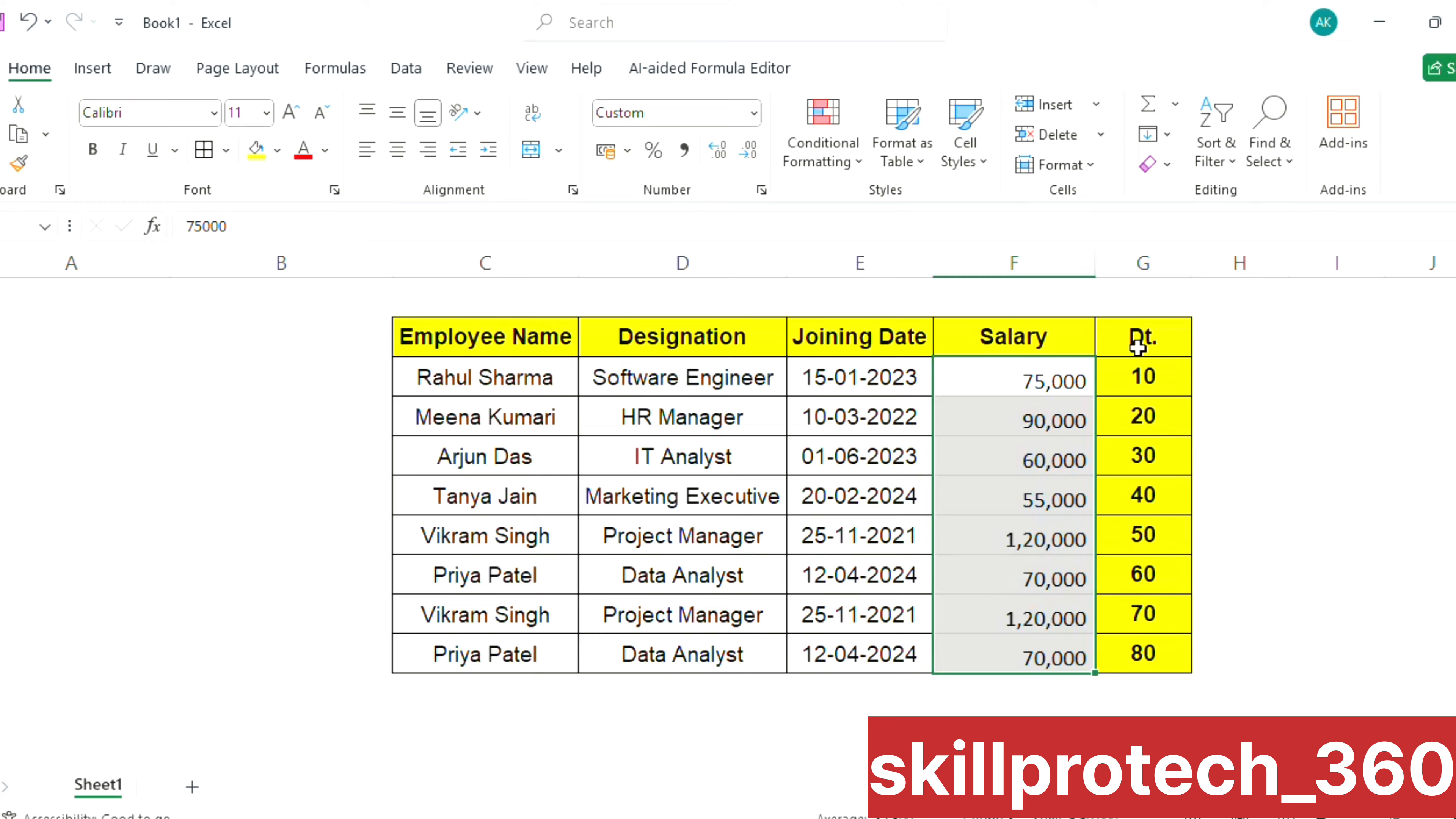
drag(1248, 380, 1247, 641)
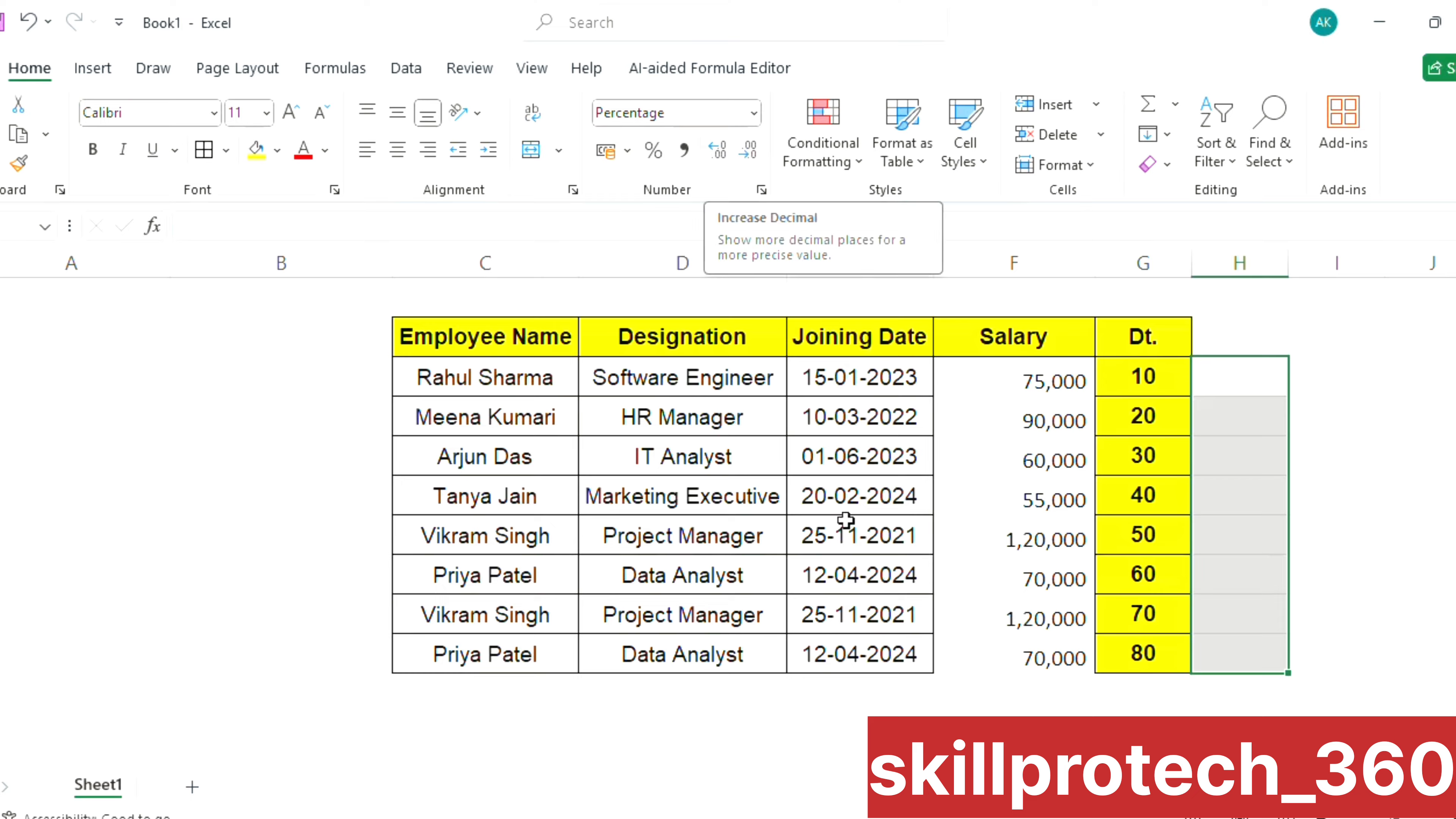
click(225, 443)
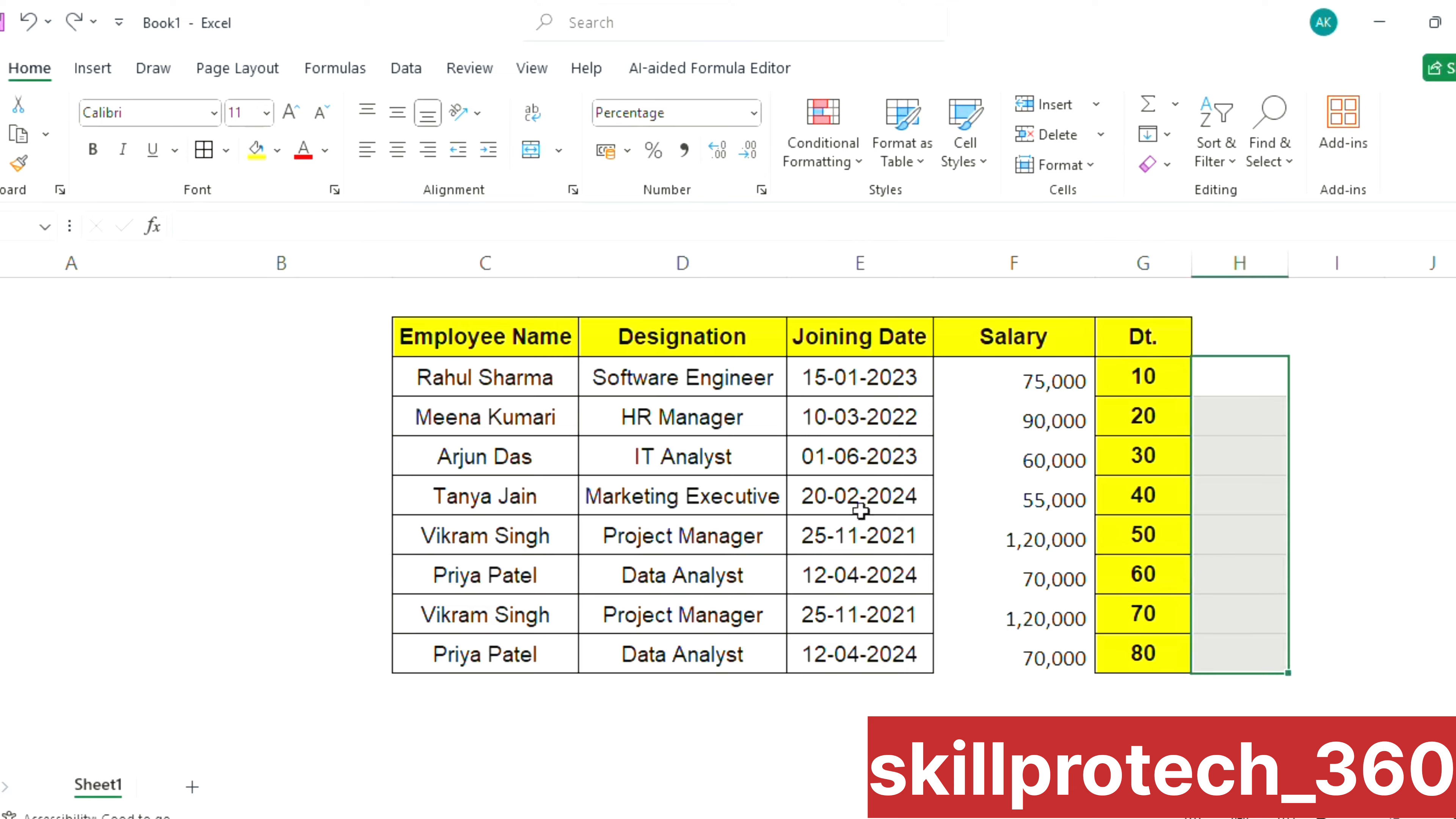
drag(1144, 371, 1149, 646)
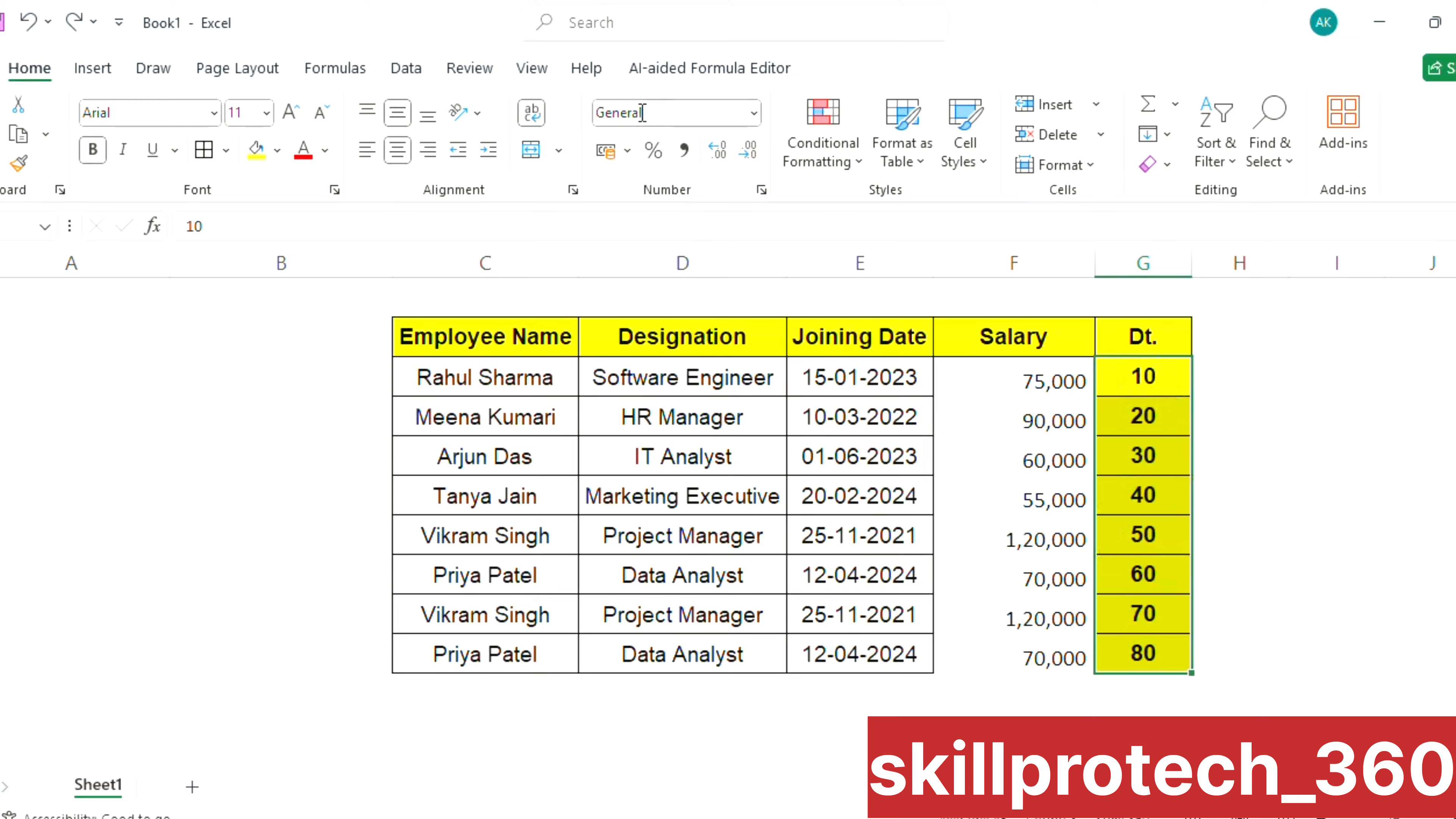
click(1108, 409)
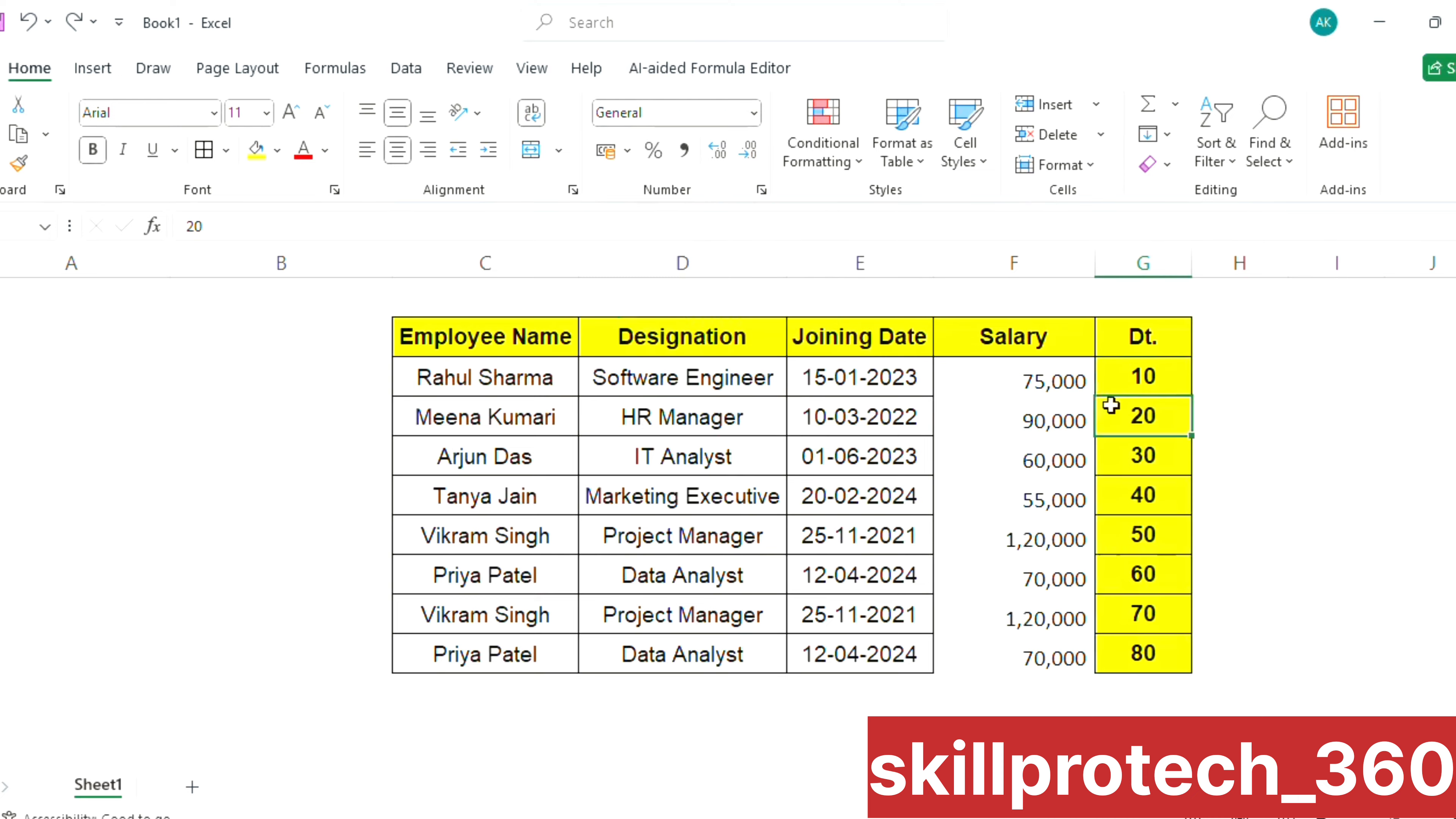
- Apply the General number format to the eight salary values, undoing it once and reapplying it
drag(1059, 378, 1045, 647)
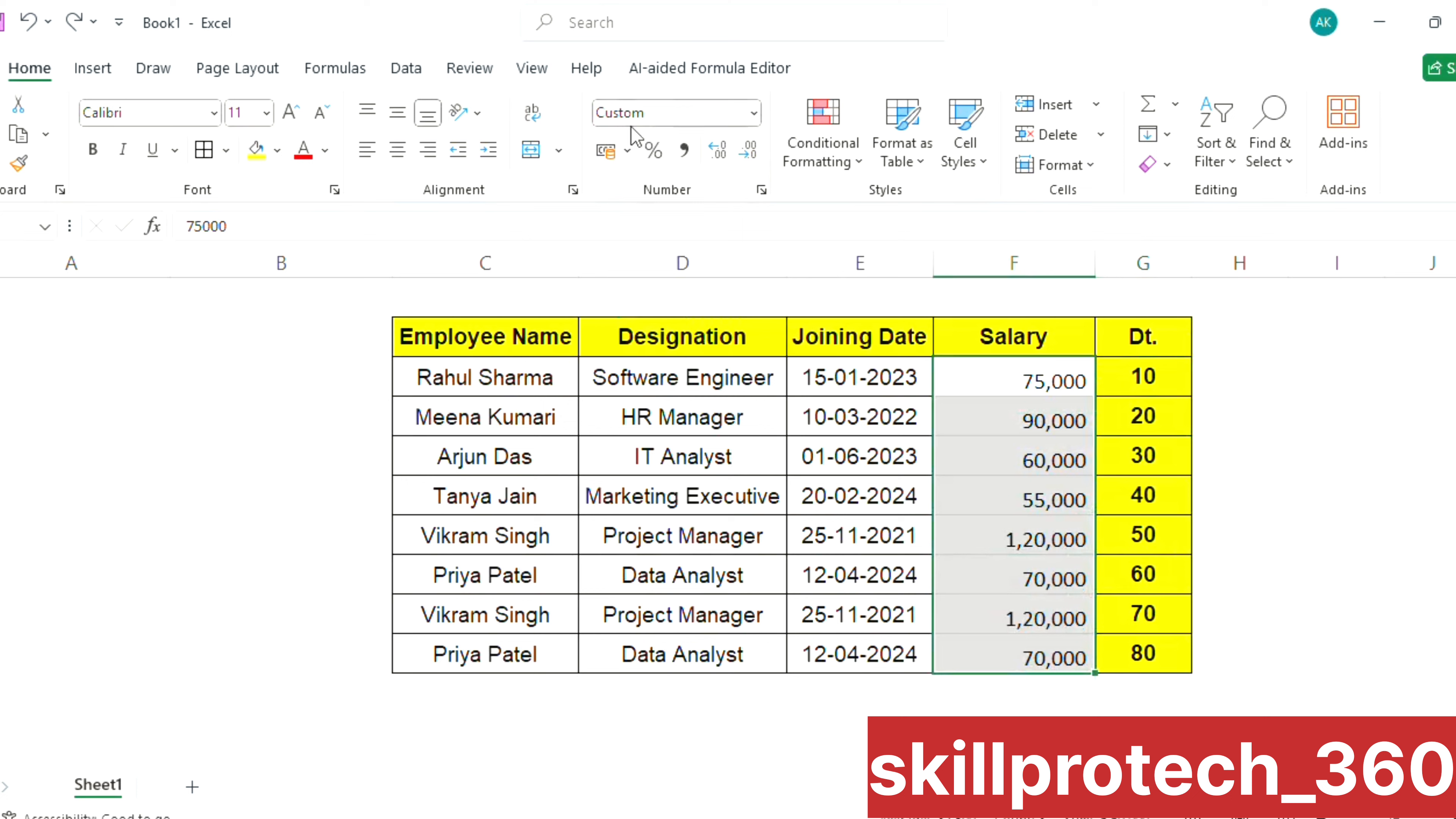
click(752, 115)
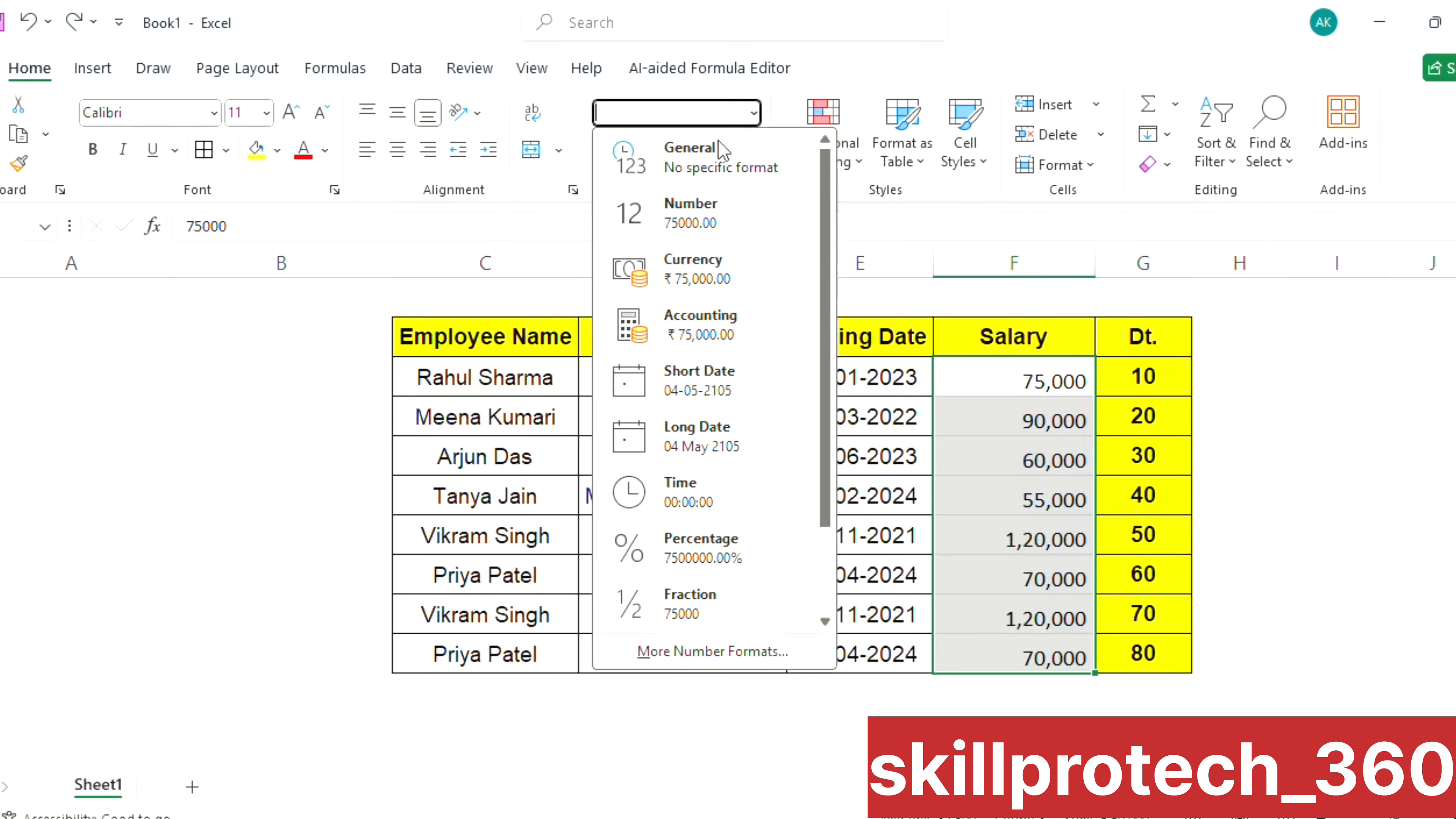
click(708, 150)
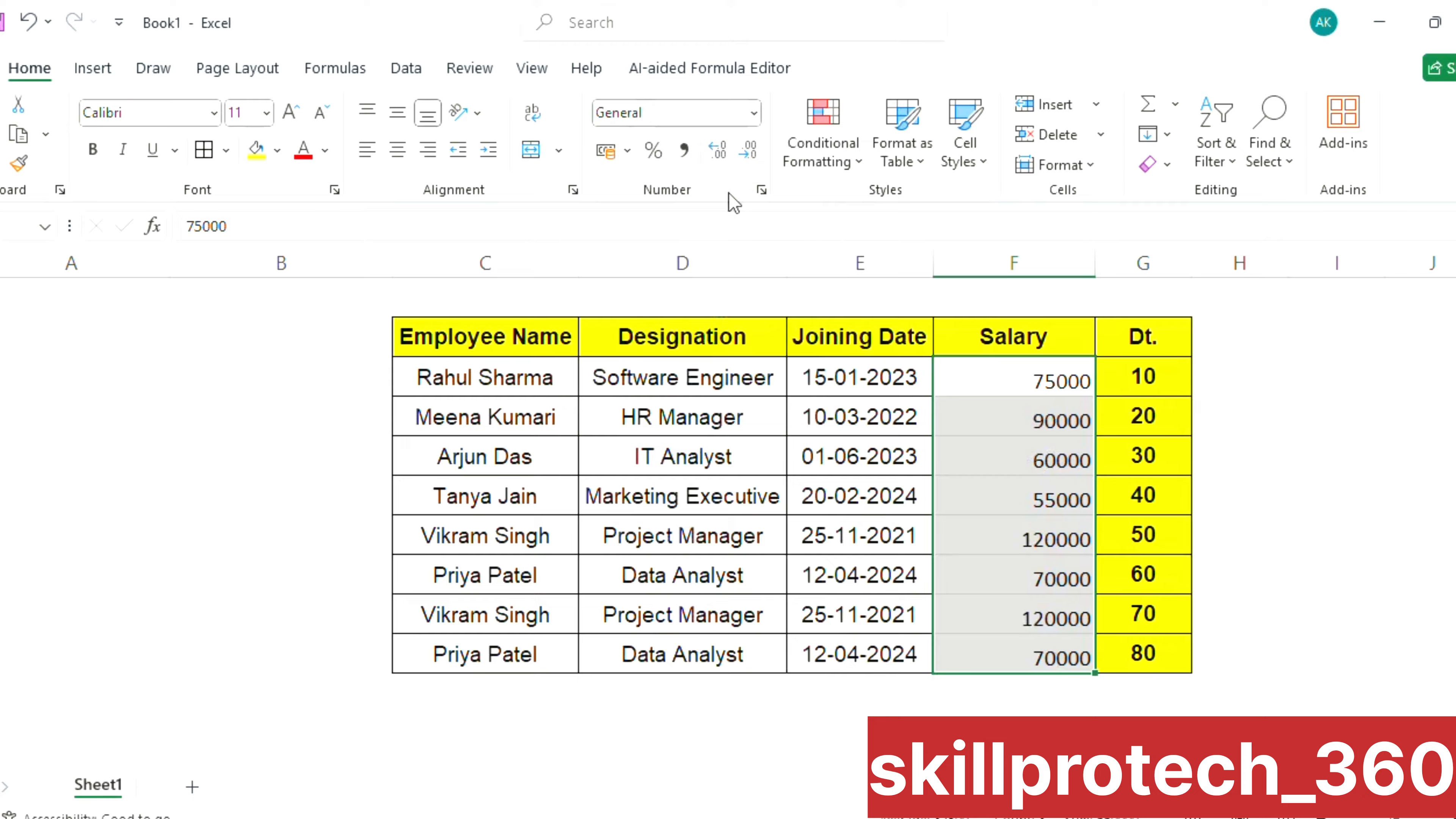
key(ctrl+z)
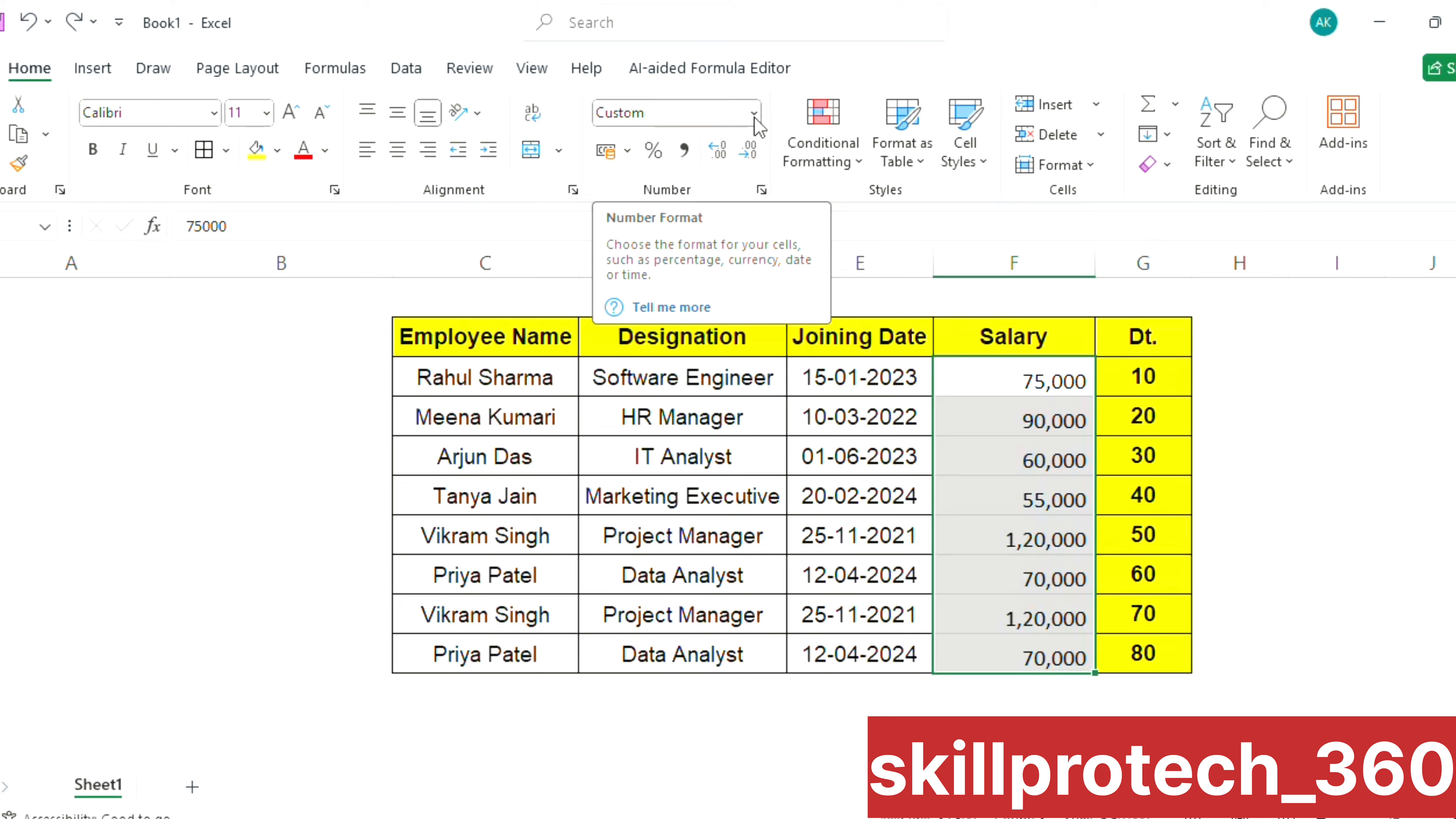
click(755, 114)
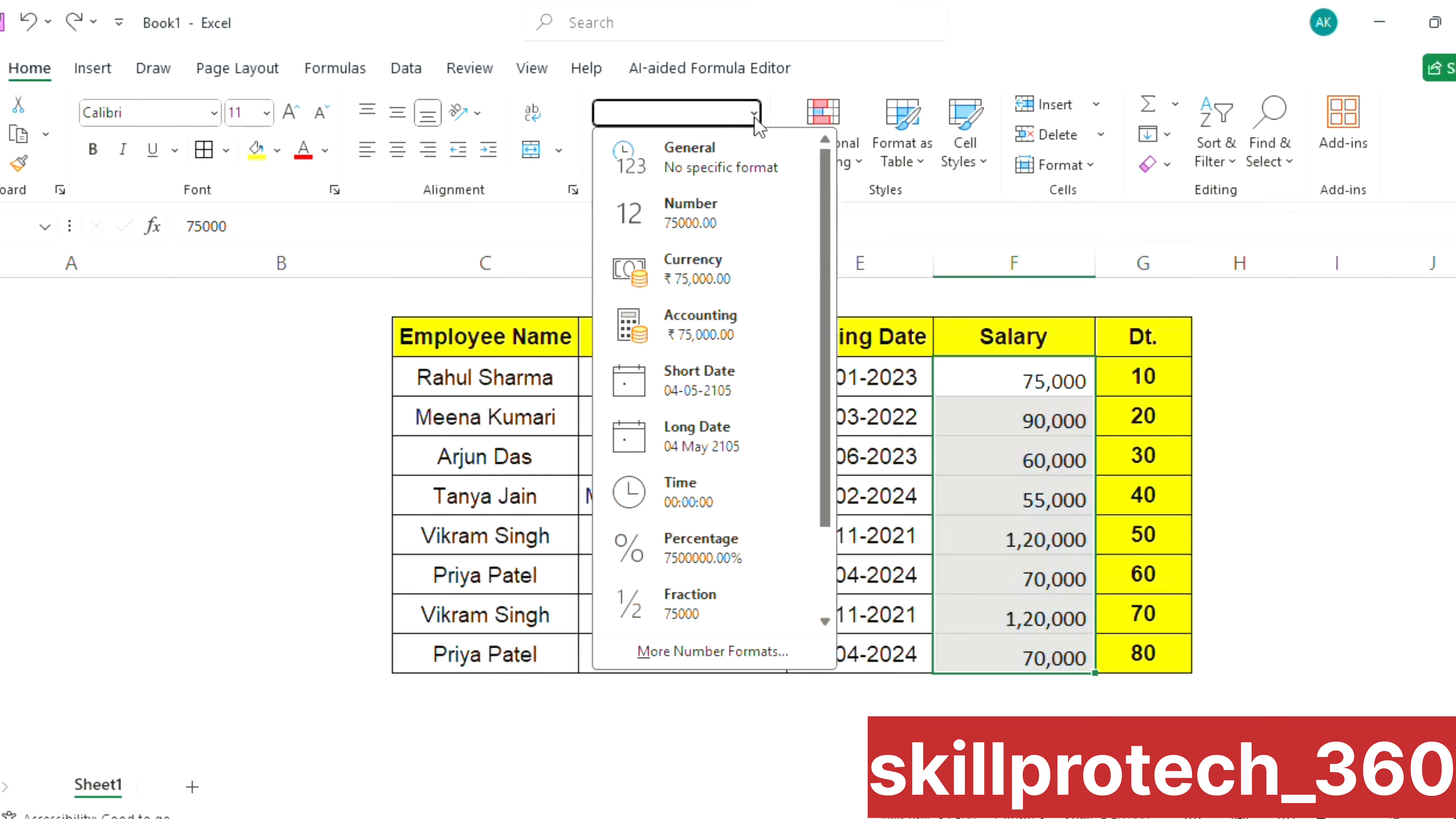
click(687, 167)
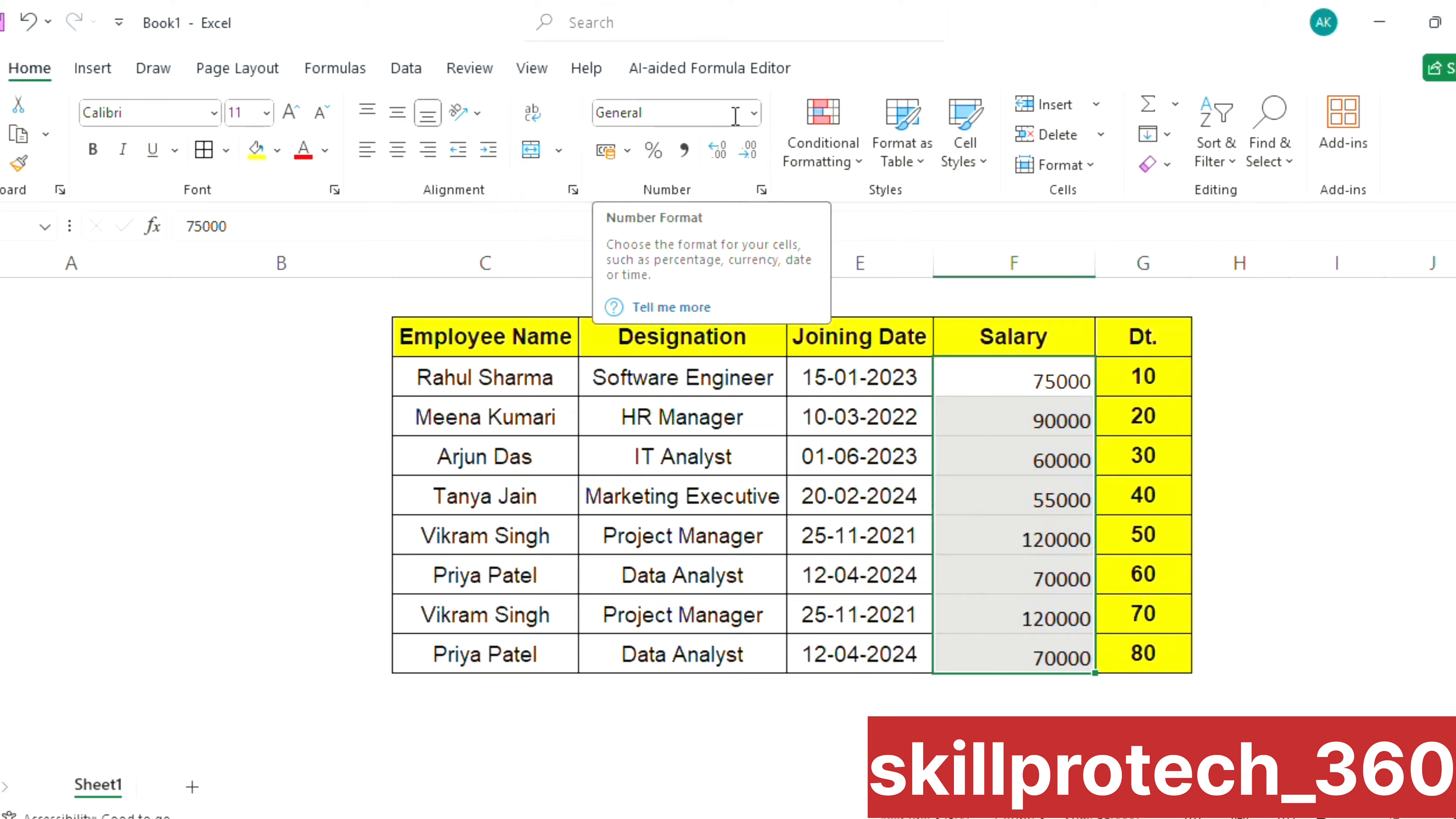
- Change the salary values to the Number format and from there to the ₹ Currency format
click(753, 113)
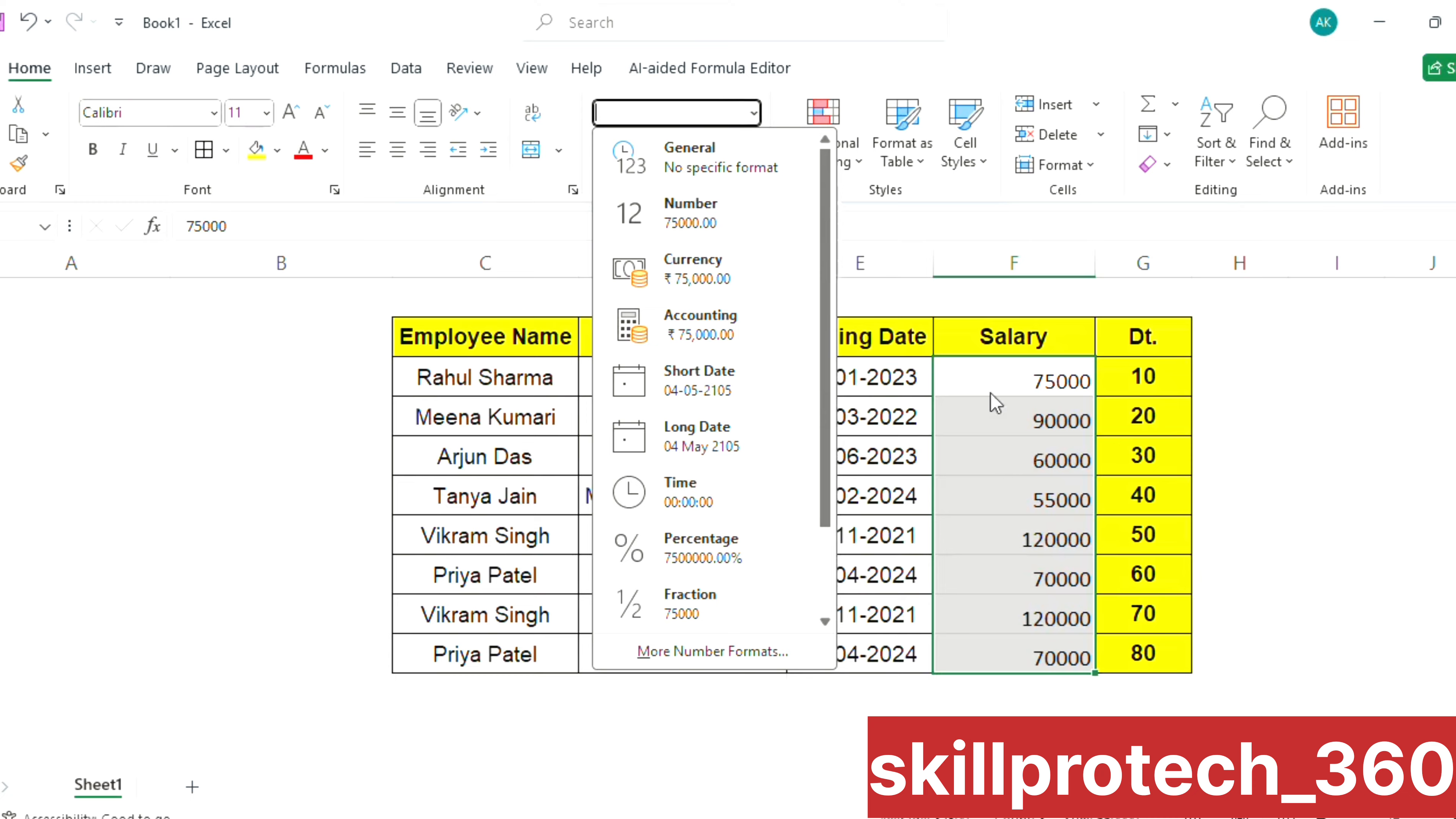
click(701, 217)
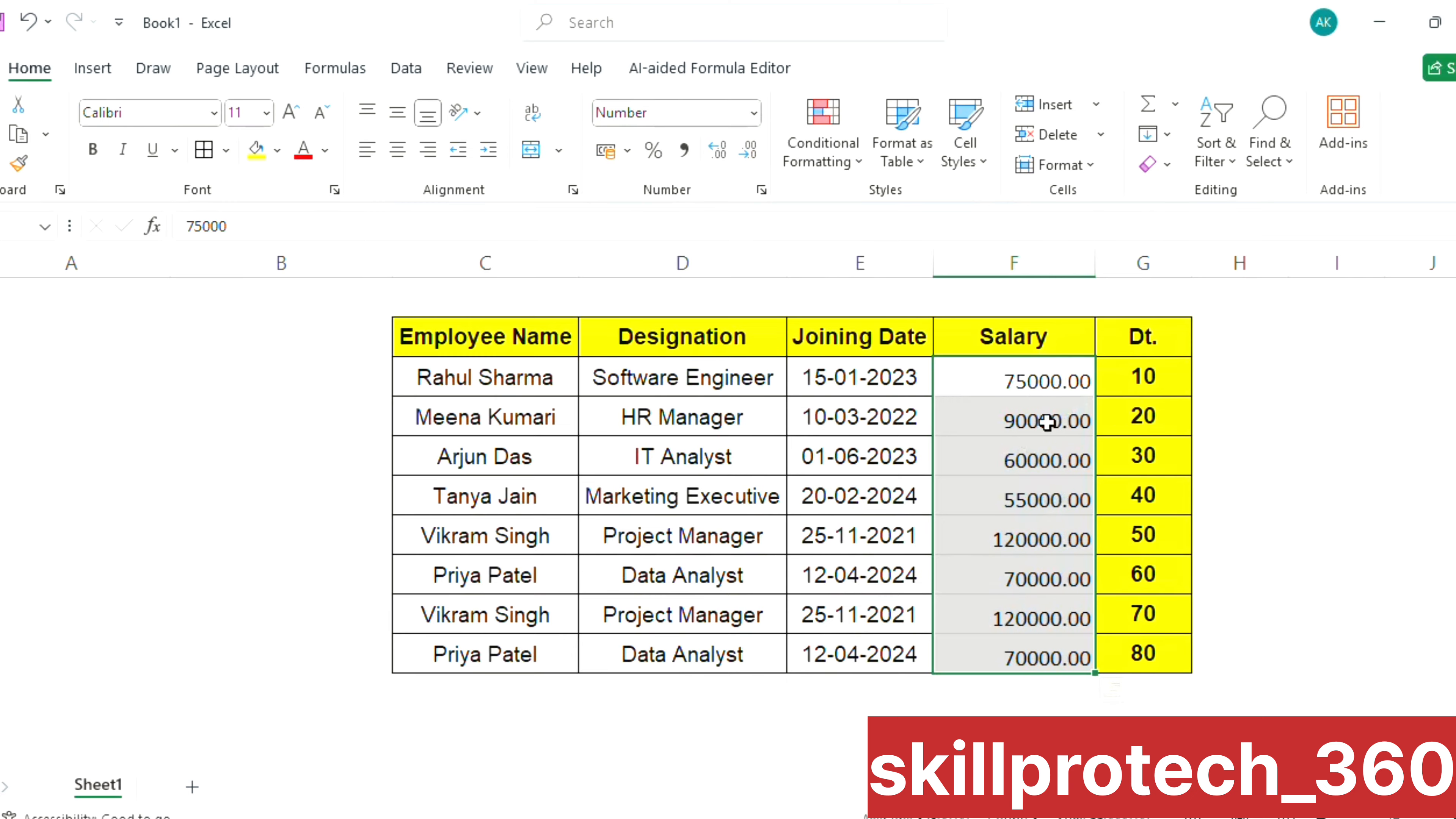
click(755, 113)
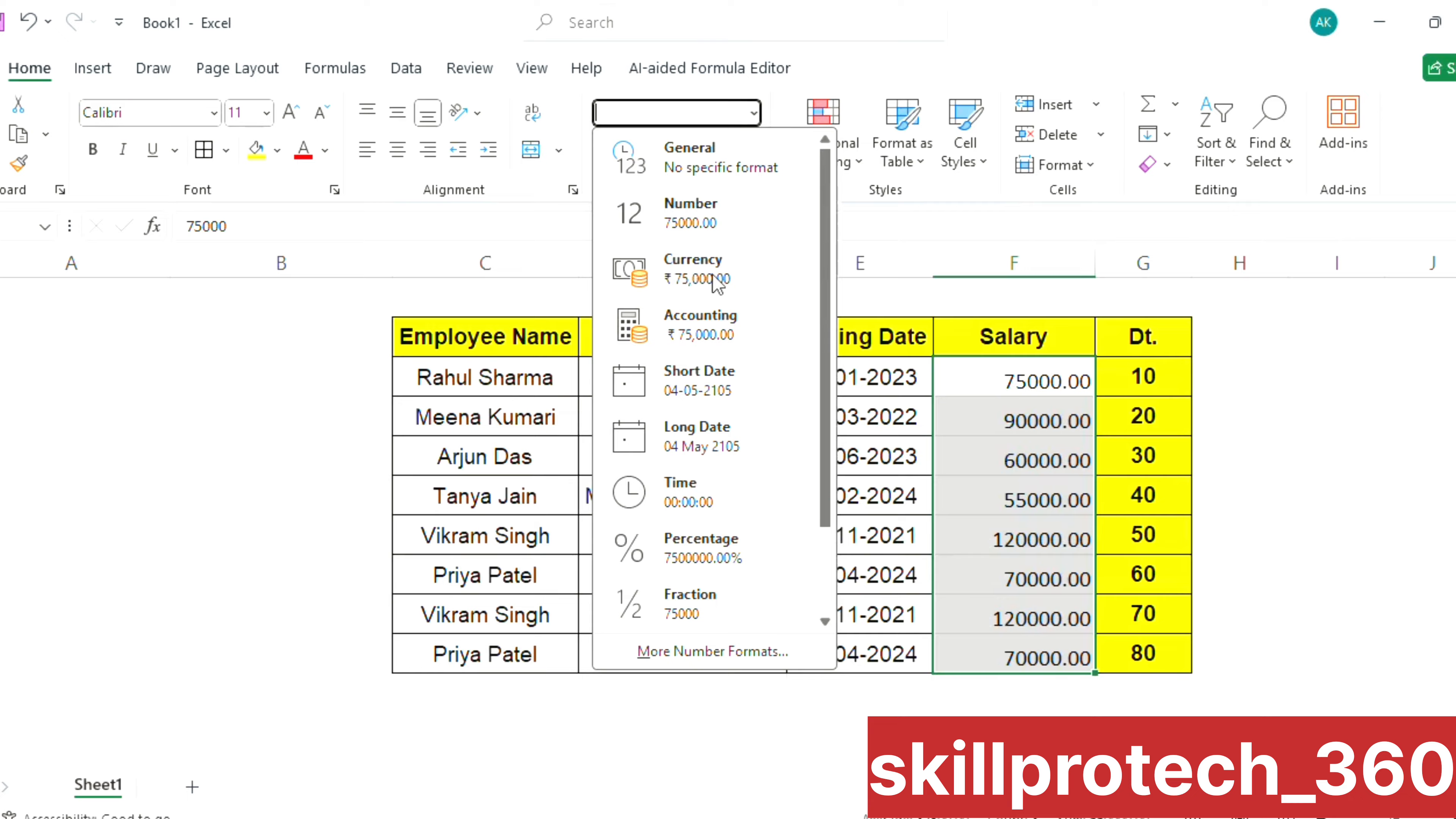
click(696, 267)
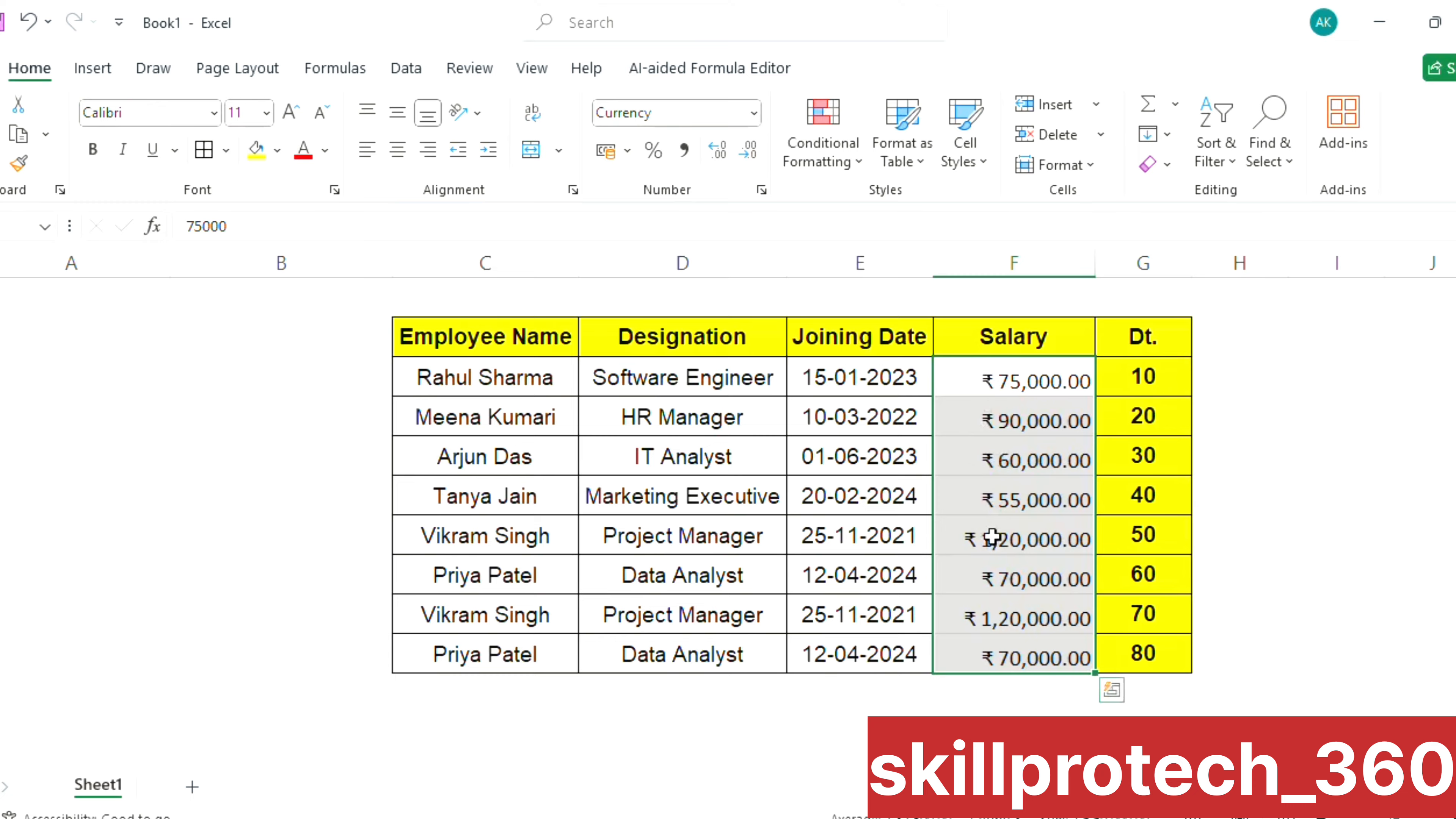
- Apply the Accounting format with the ₹ symbol and two decimals to the salary values
click(627, 150)
click(753, 115)
click(753, 116)
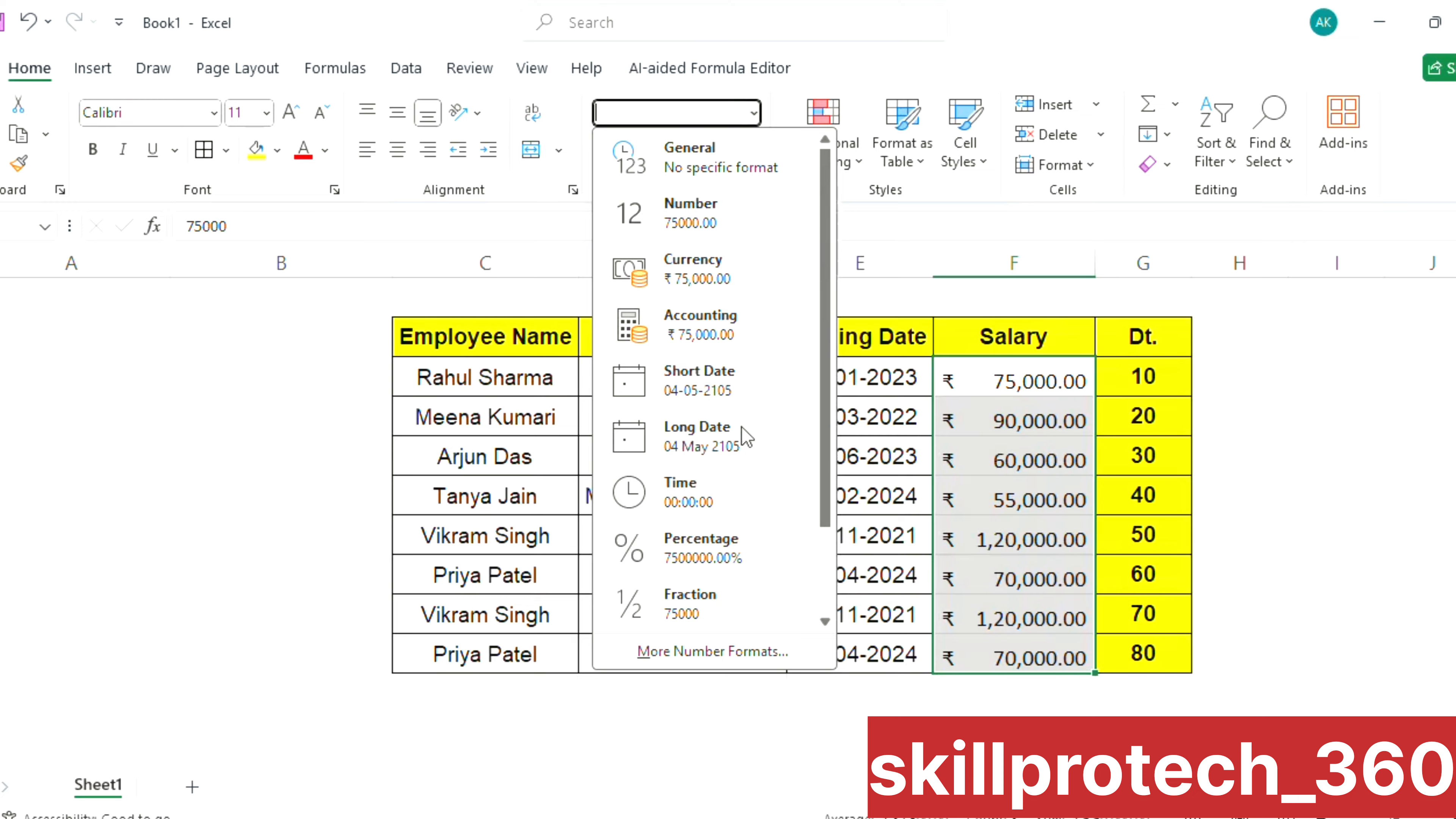
click(840, 378)
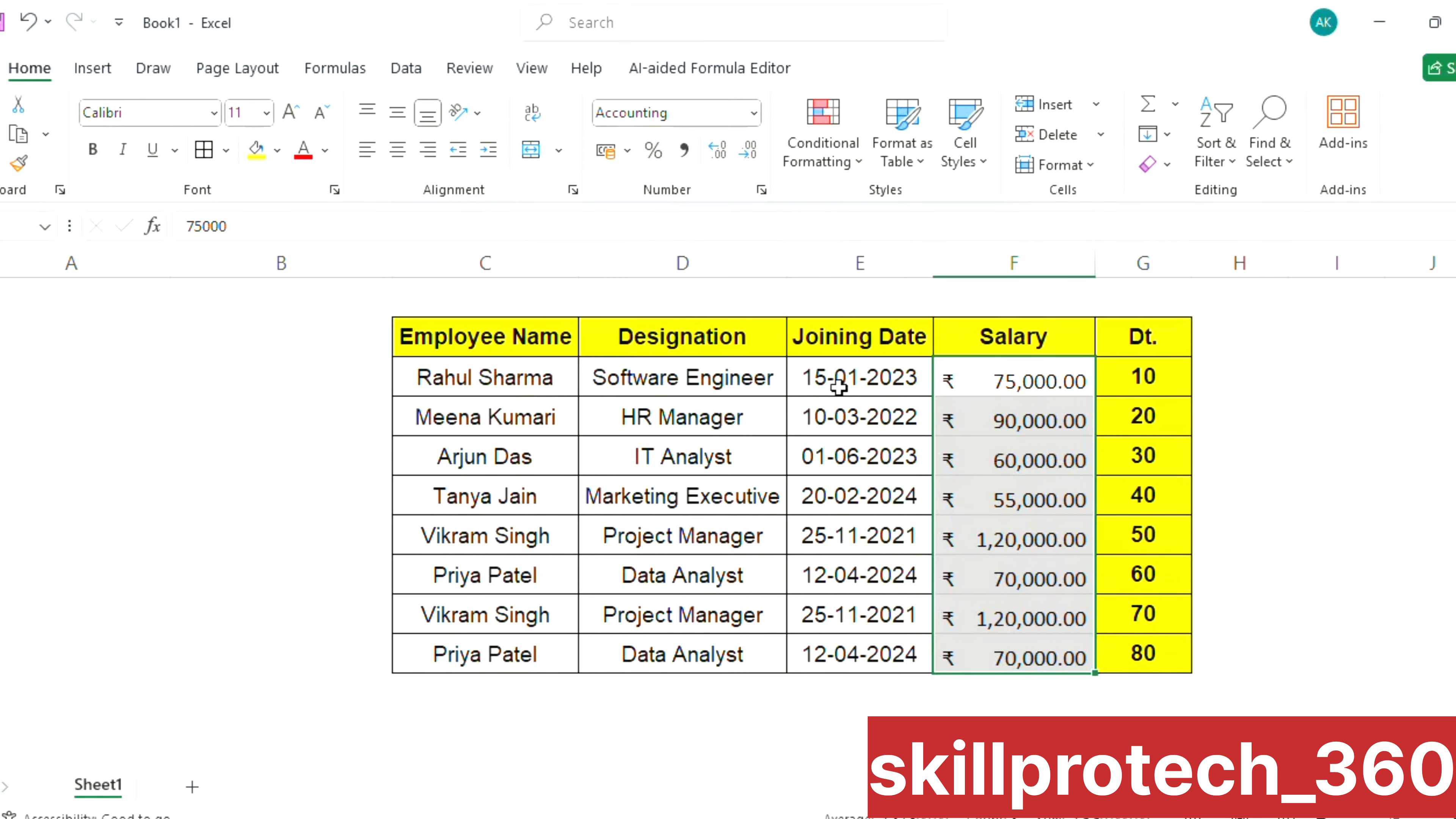
- Apply the Short Date format to the eight dates in the Joining Date column
drag(840, 377, 855, 653)
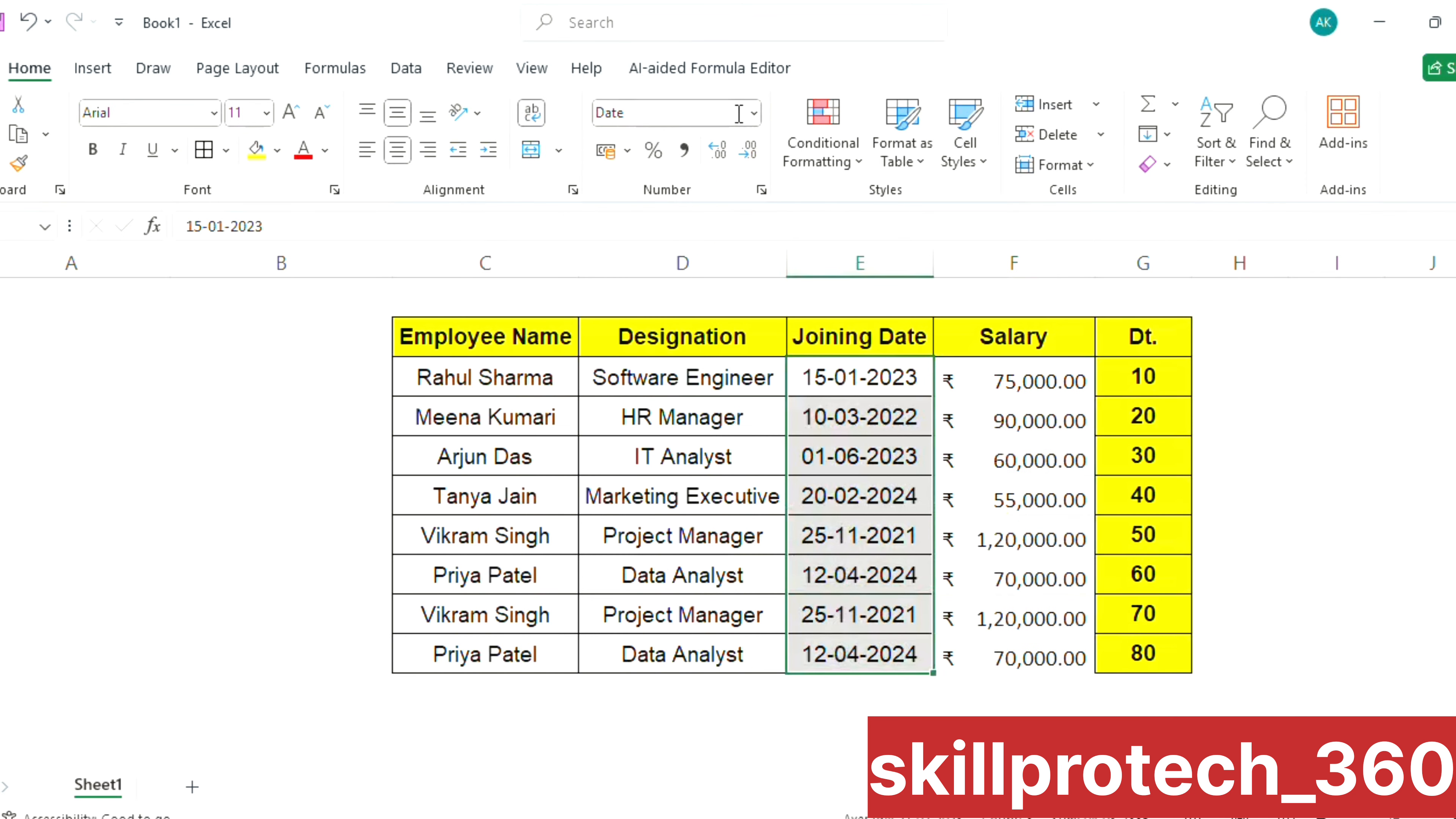
click(752, 114)
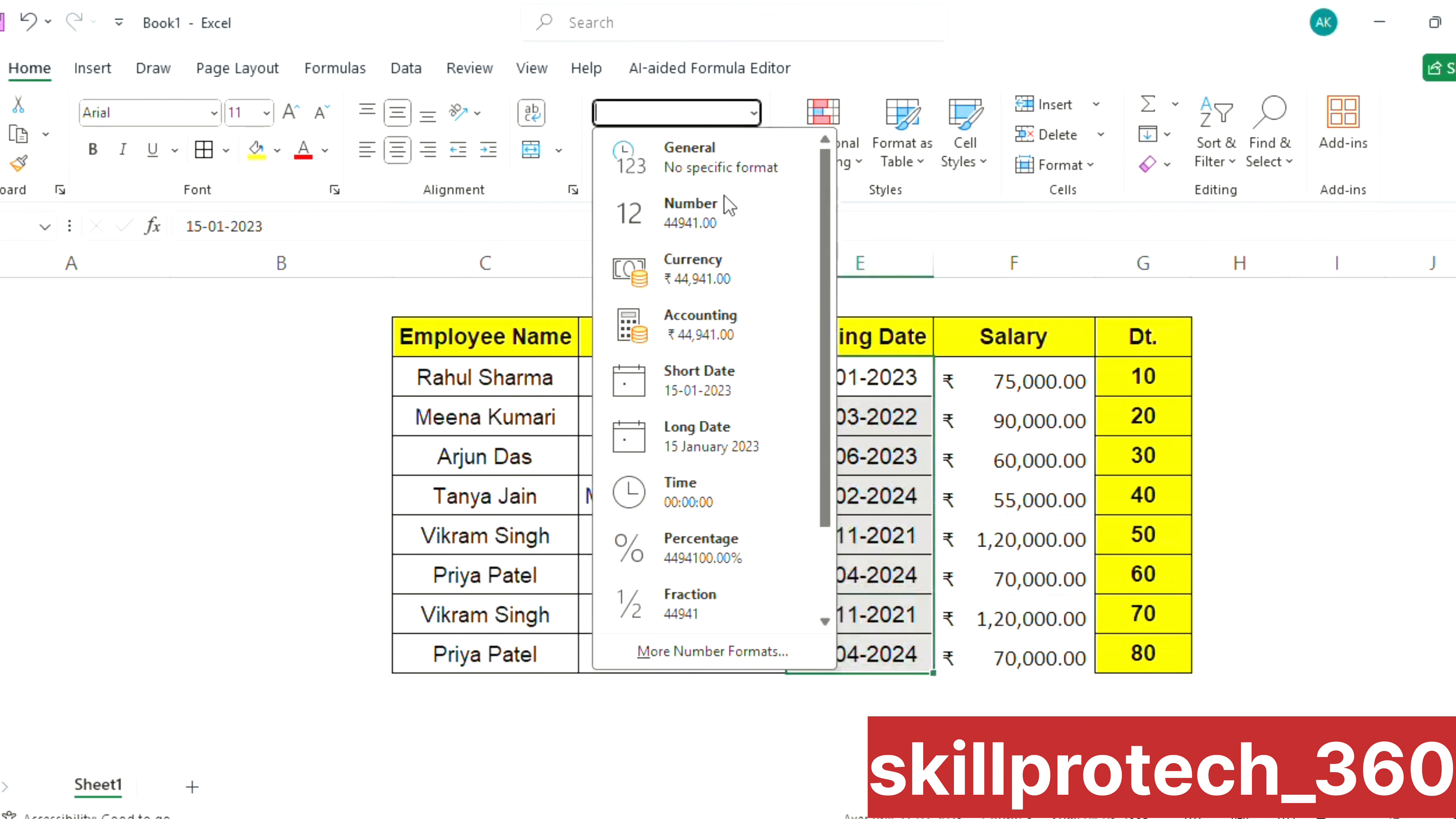
click(695, 372)
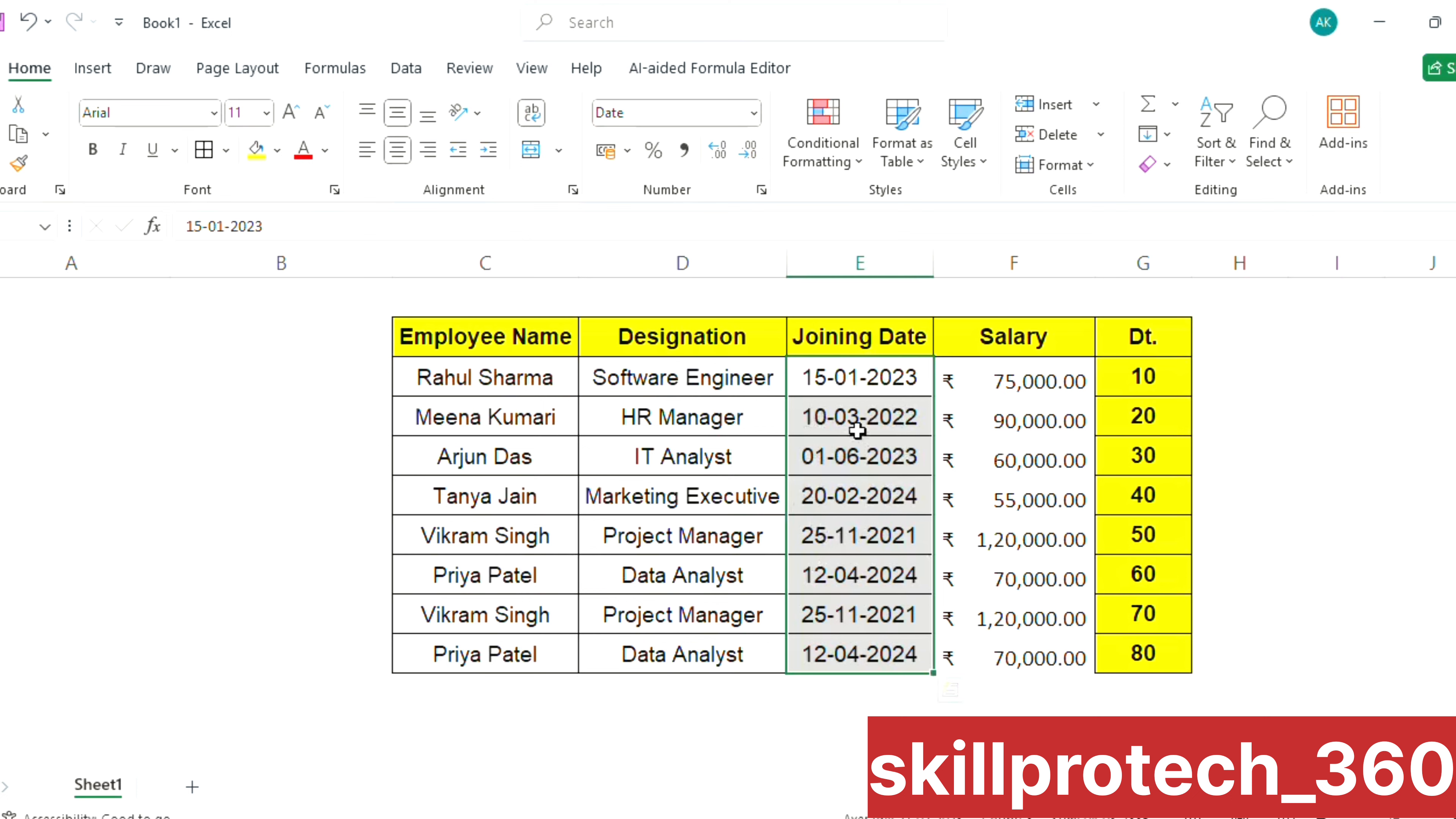
- Switch the joining dates to the Long Date format and then return them to Short Date
click(753, 113)
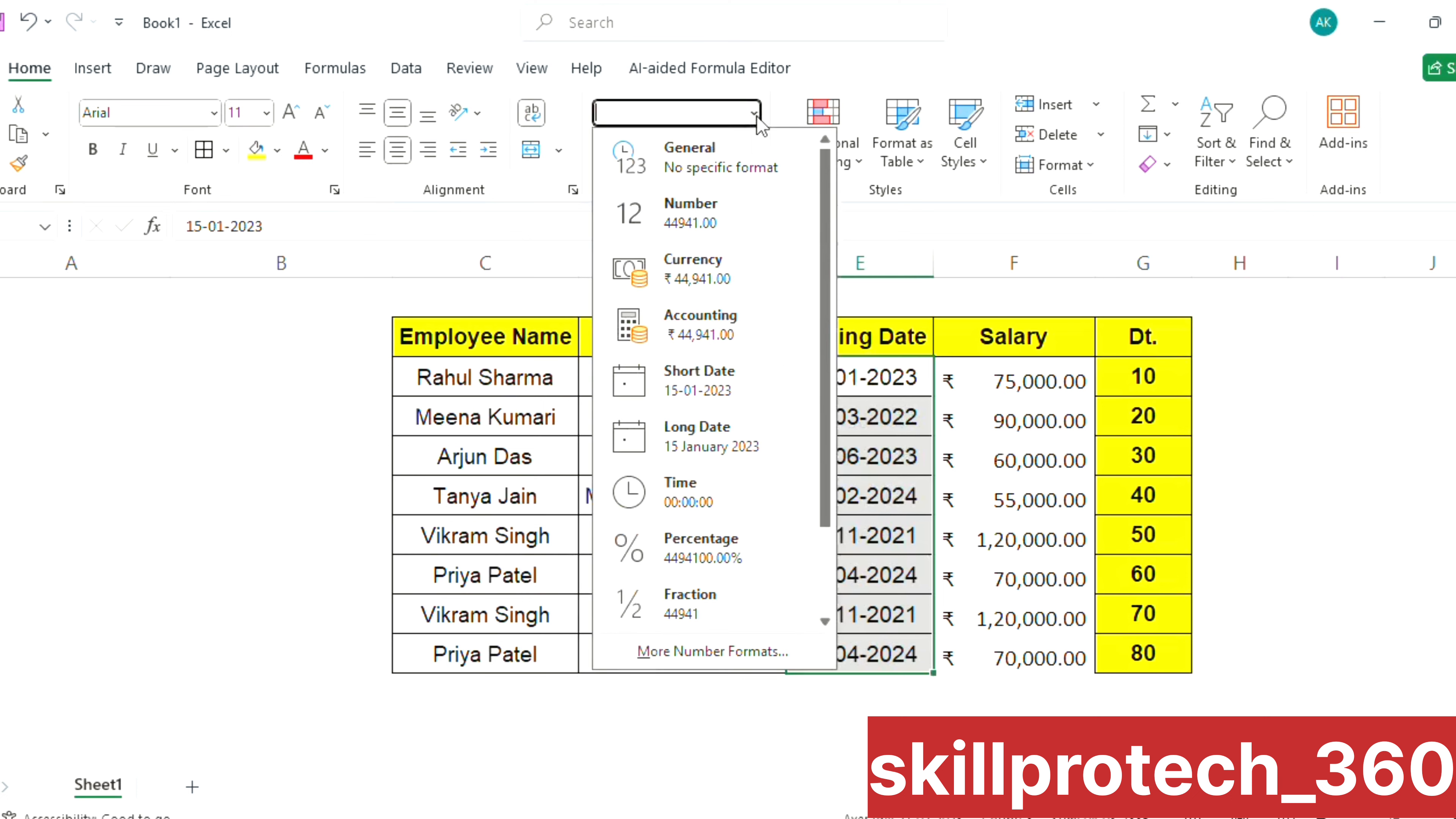
click(707, 437)
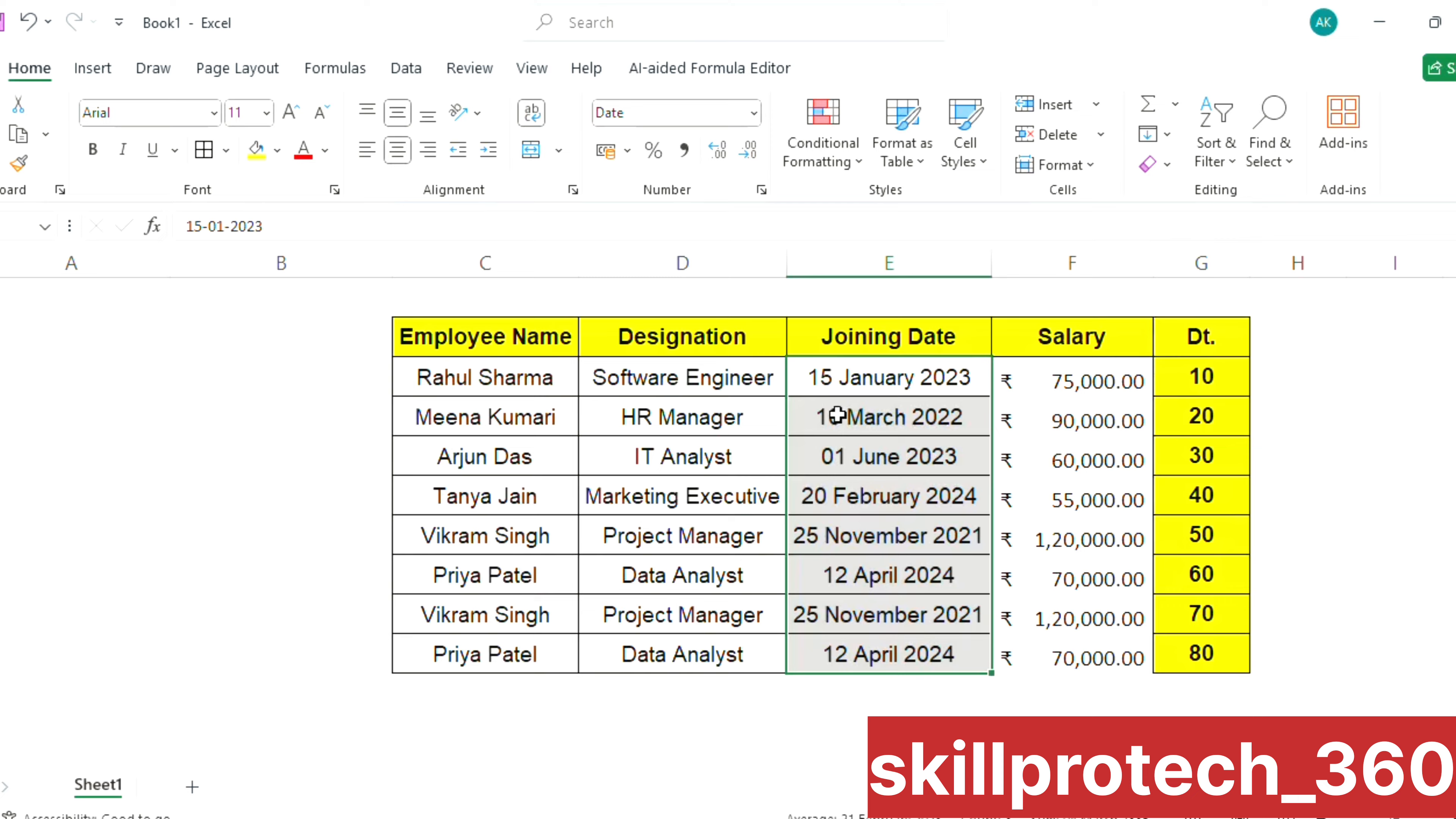
click(753, 113)
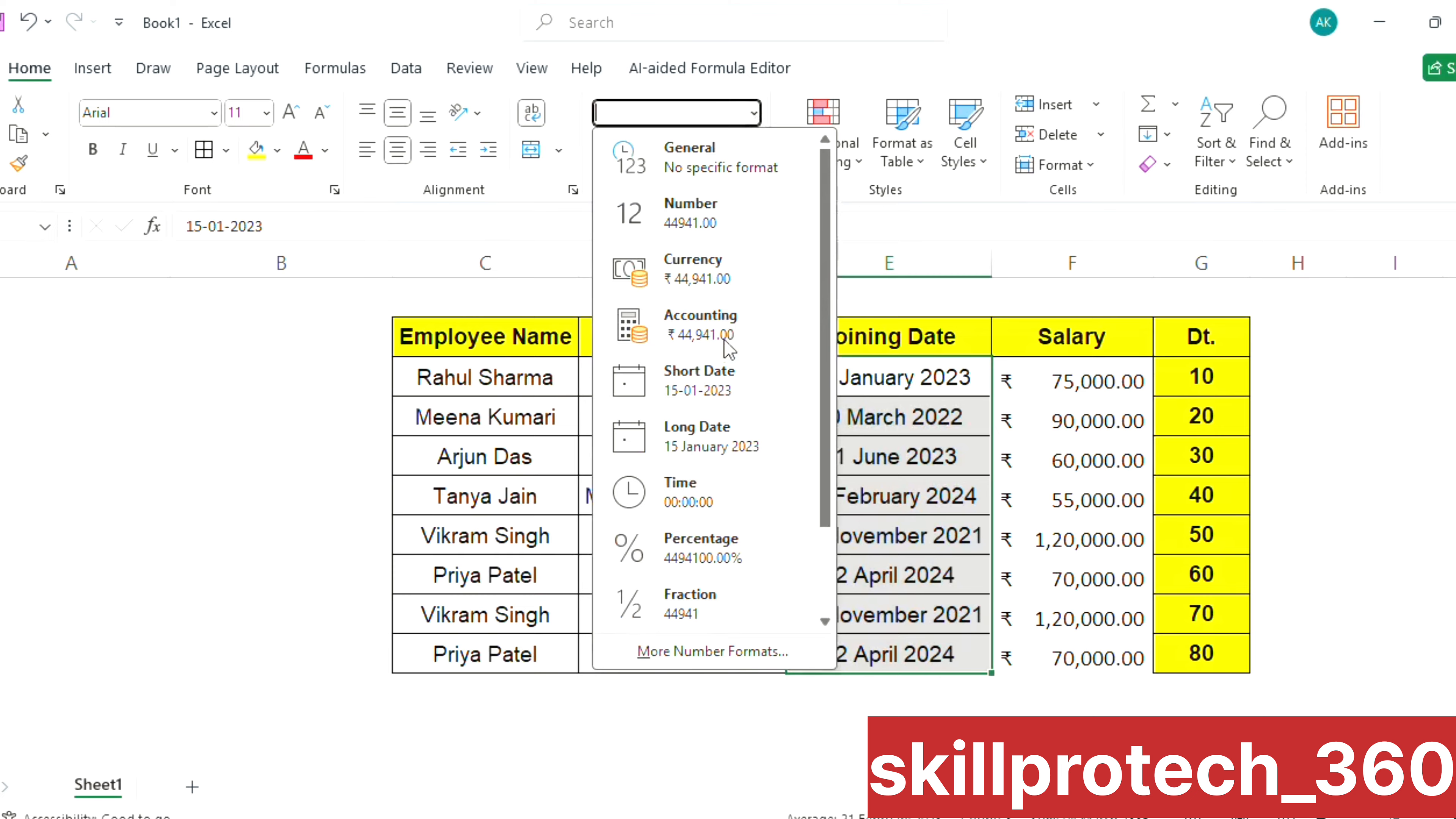
click(719, 388)
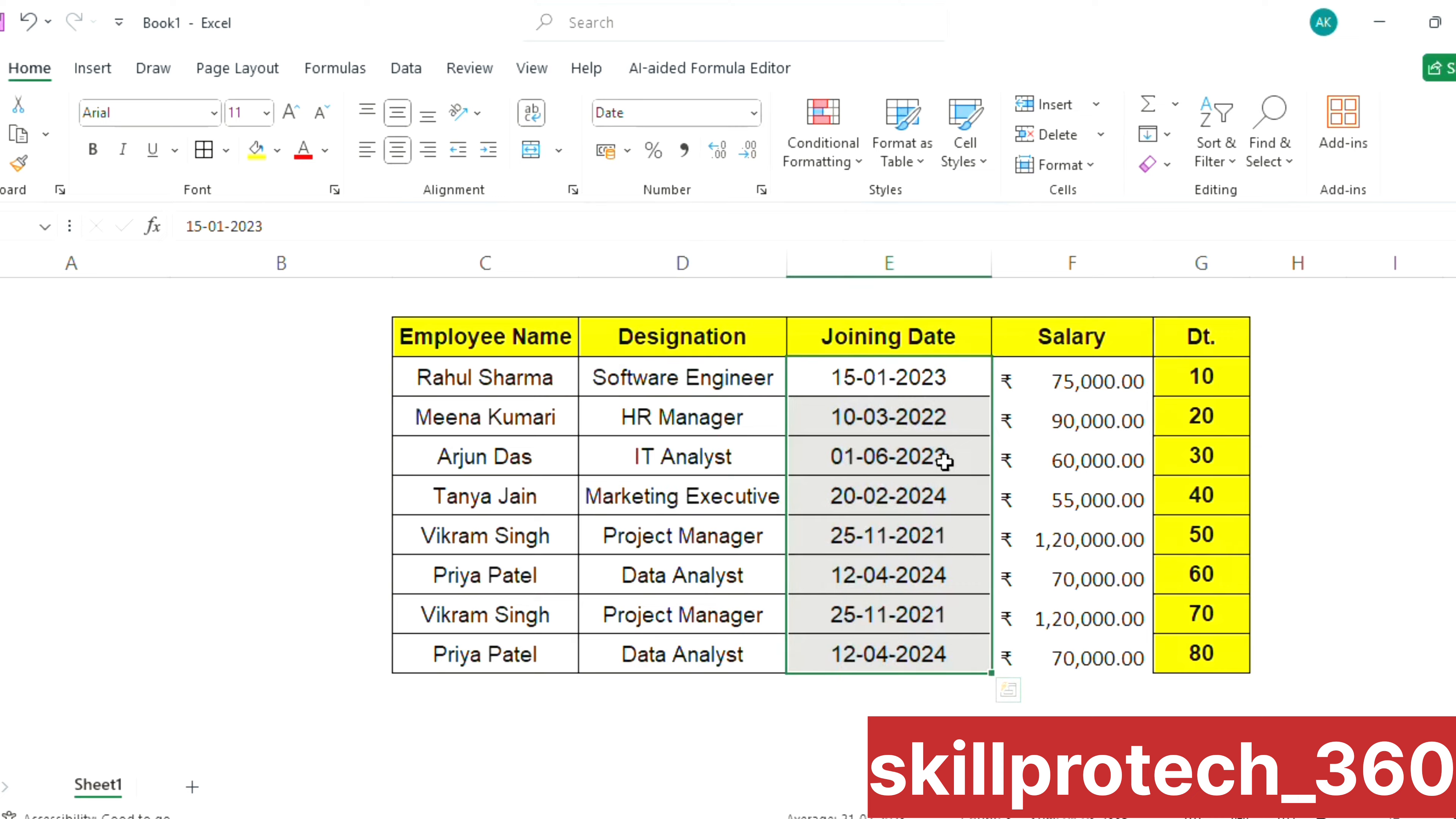
- Clear the word Currency from the column B cell beside the table's first data row
click(753, 113)
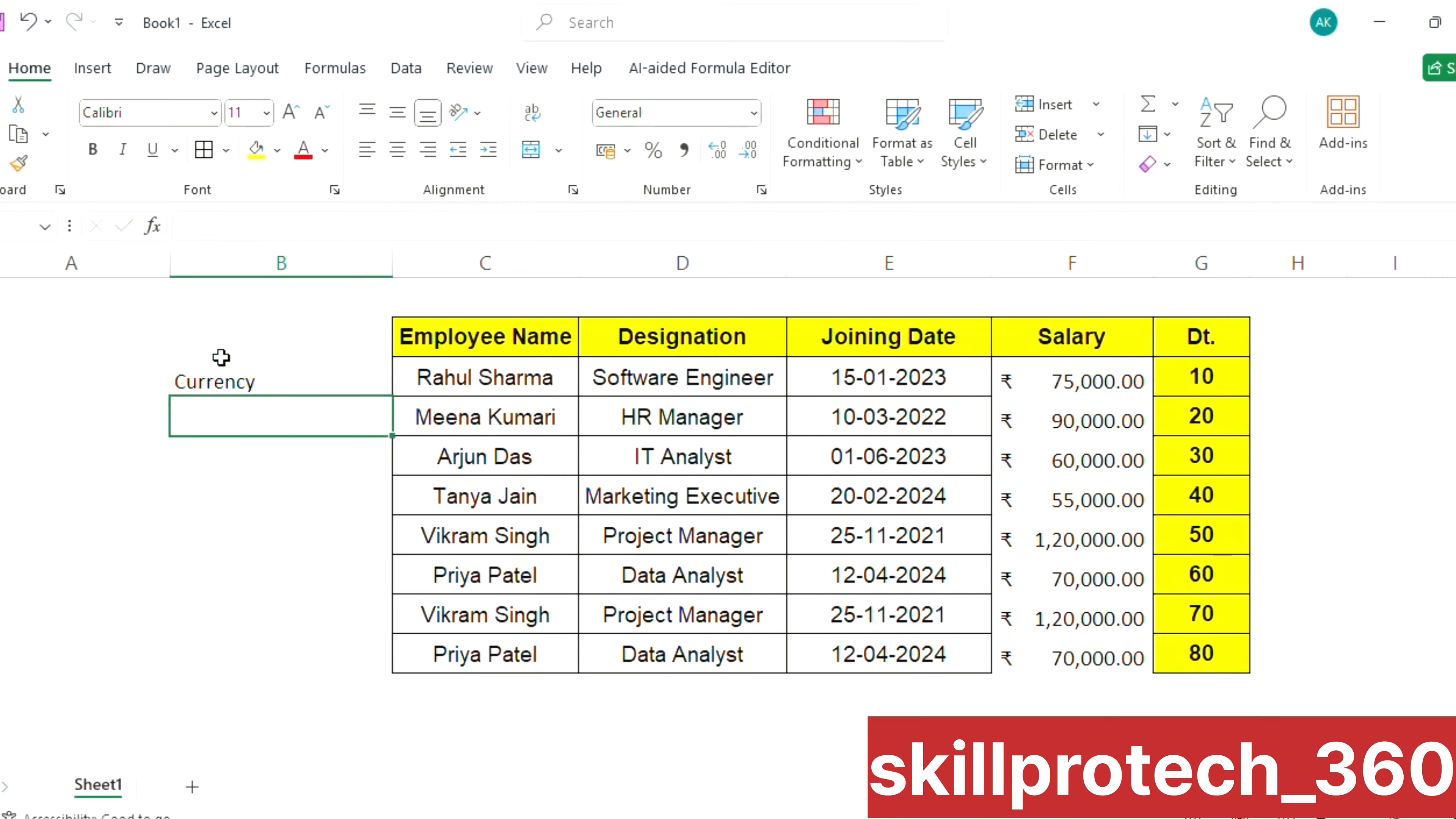
click(220, 358)
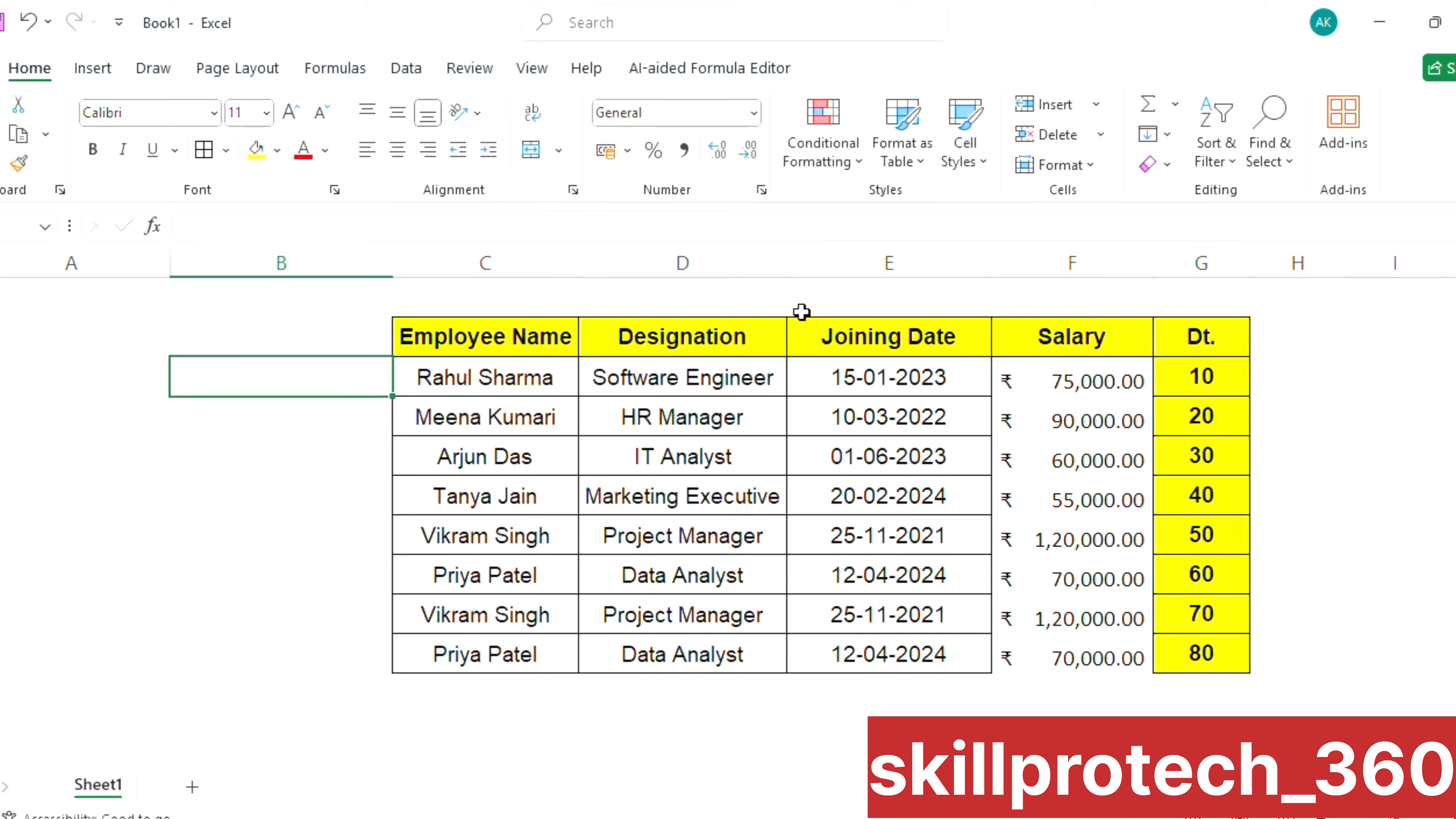